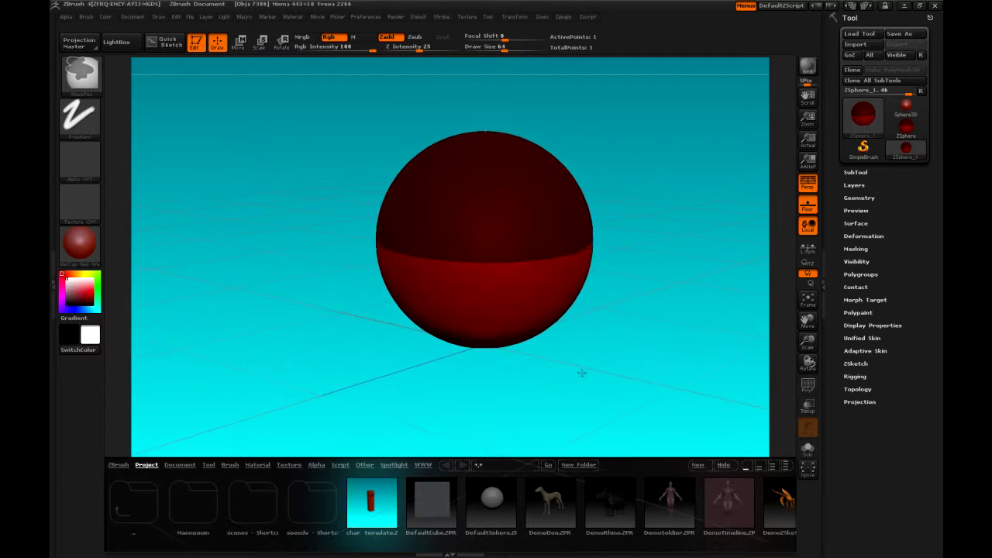
Draw six small child ZSpheres spread around the surface of the root ZSphere.
mouse_move(638, 361)
left_mouse_down()
mouse_move(640, 350)
mouse_move(616, 387)
mouse_move(618, 372)
mouse_move(587, 375)
left_mouse_up()
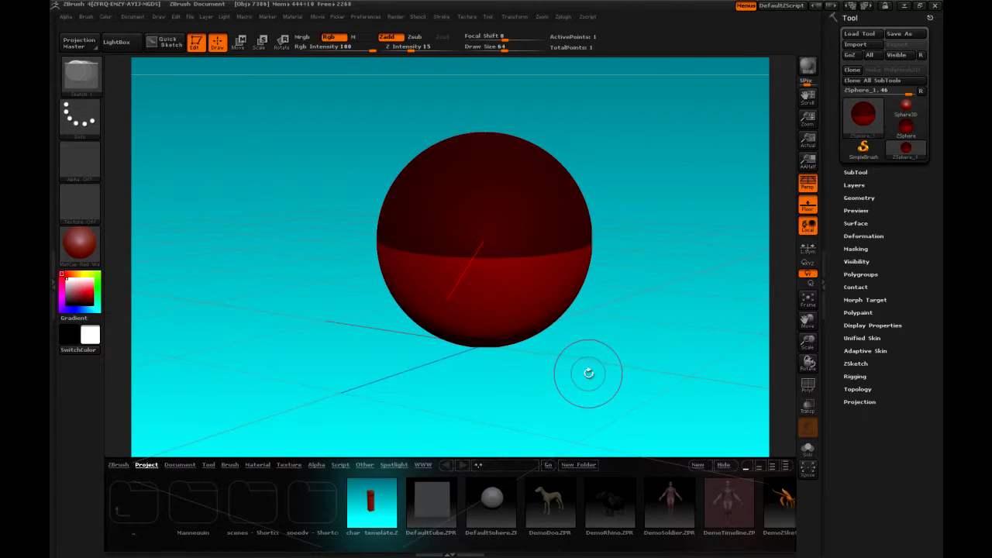
left_click_drag(590, 370, 589, 381)
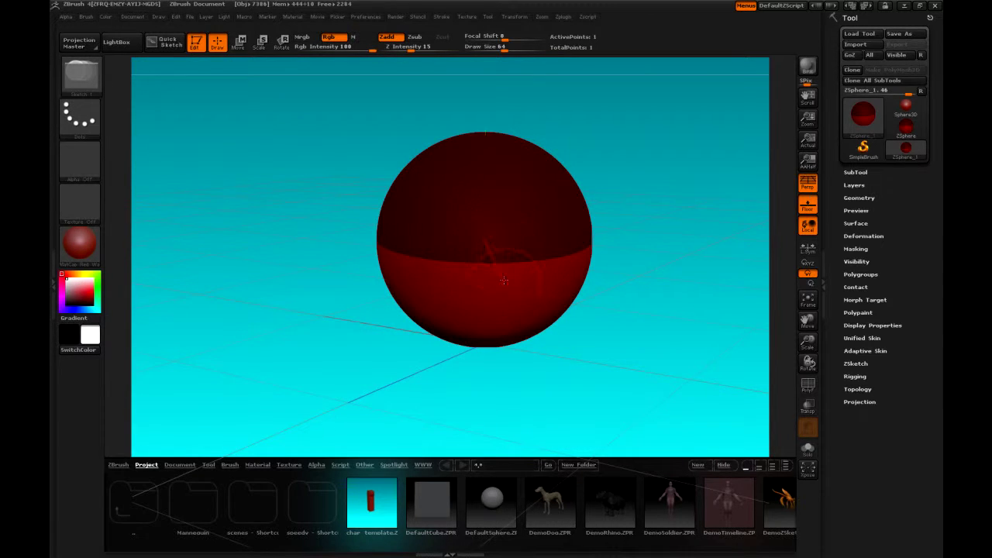
left_click_drag(489, 262, 513, 258)
left_click_drag(600, 308, 606, 335)
left_click_drag(493, 226, 509, 224)
left_click_drag(642, 349, 625, 315)
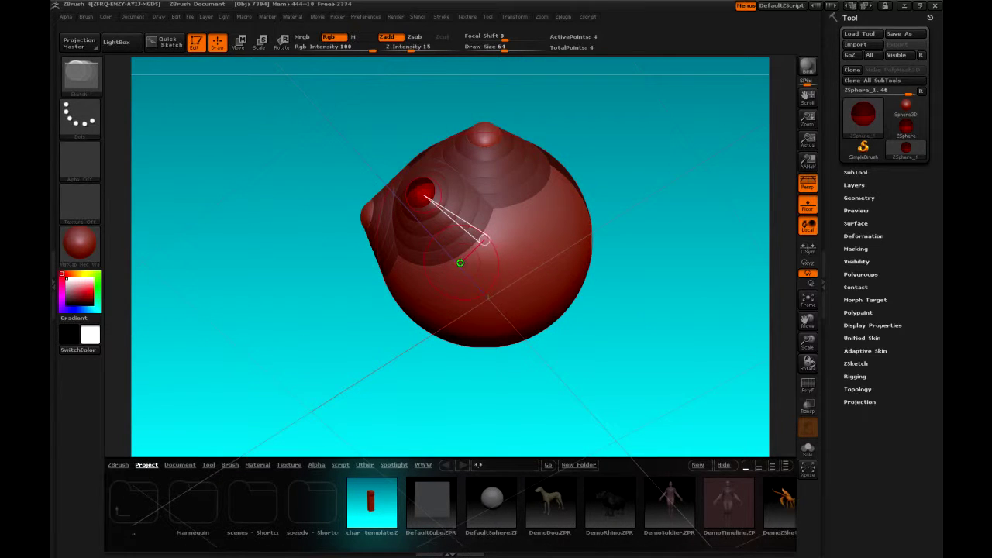
left_click_drag(460, 263, 471, 250)
left_click_drag(658, 298, 572, 296)
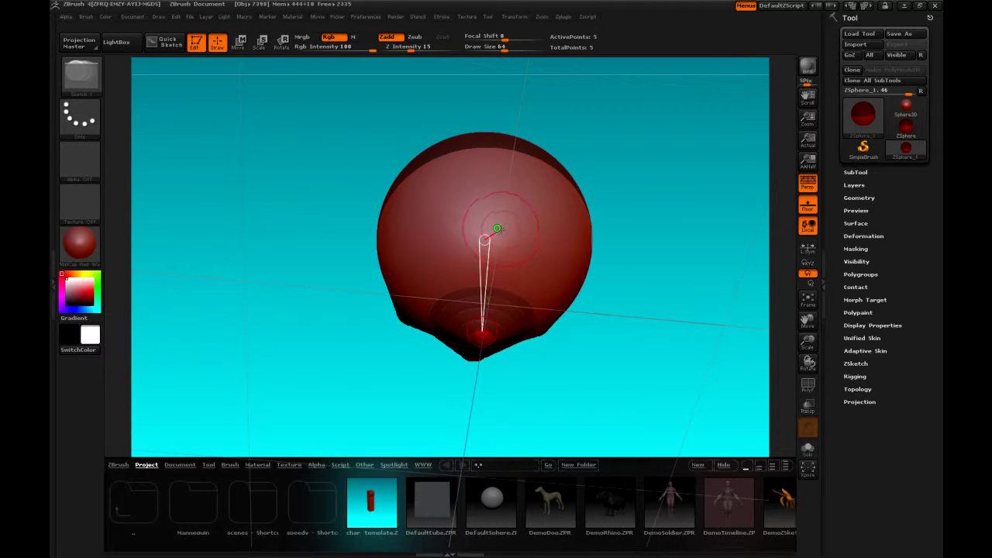
left_click_drag(498, 227, 525, 214)
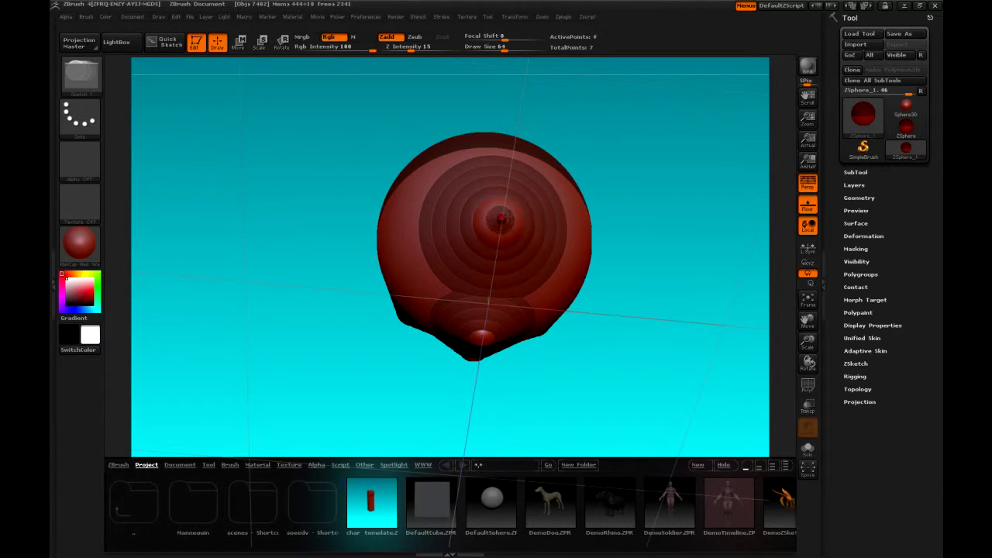
Move the child ZSphere under the root sphere outward so it stretches into a short stem.
mouse_move(641, 308)
left_mouse_down()
mouse_move(685, 365)
mouse_move(631, 361)
mouse_move(631, 309)
left_mouse_up()
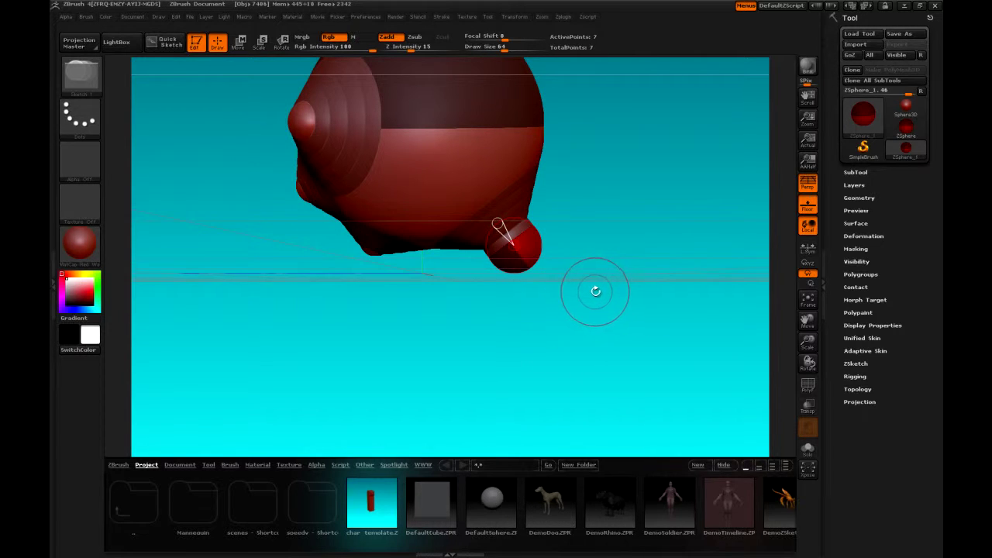
left_click(239, 42)
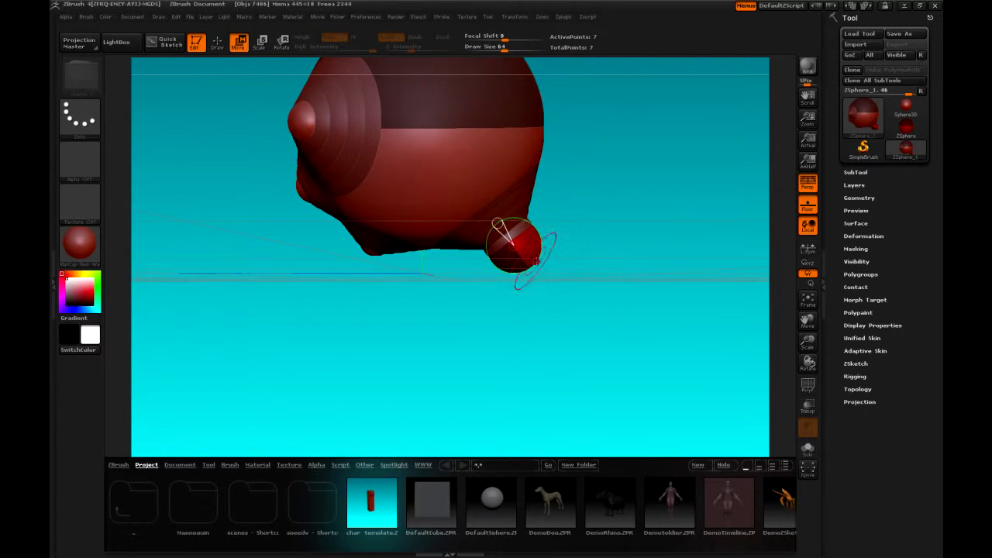
left_click_drag(536, 261, 532, 289)
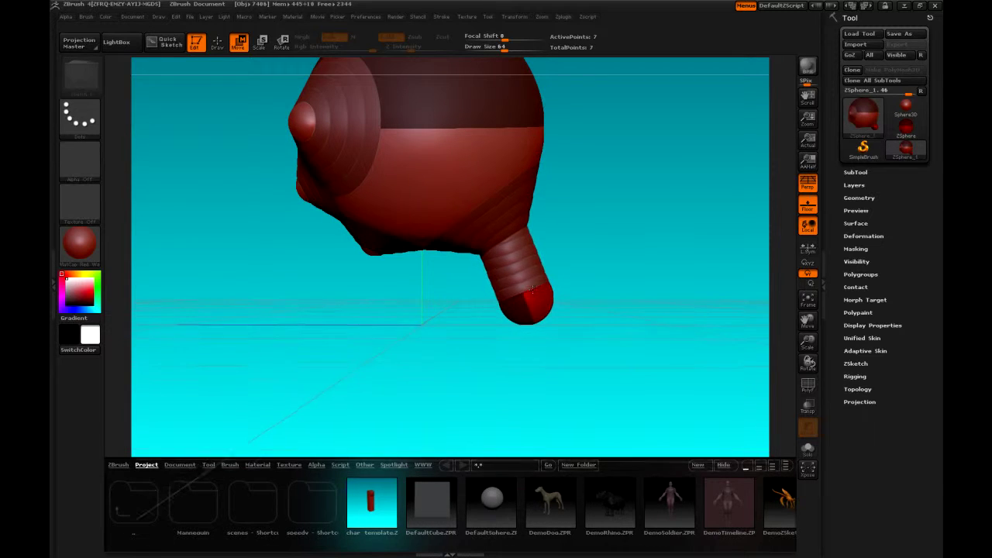
Return to Draw mode and add two more child ZSpheres on the sides of the root ZSphere.
left_click_drag(421, 348, 577, 322)
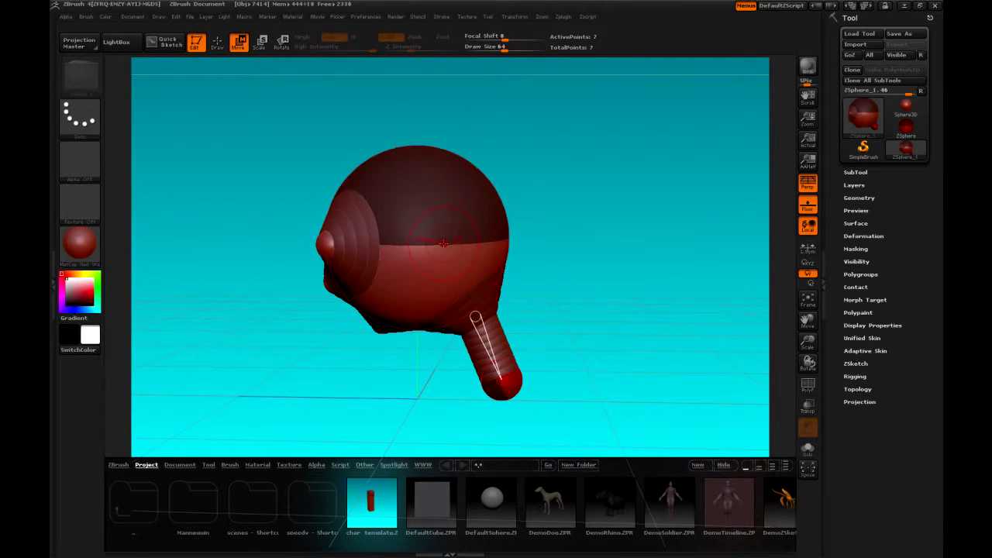
key("q")
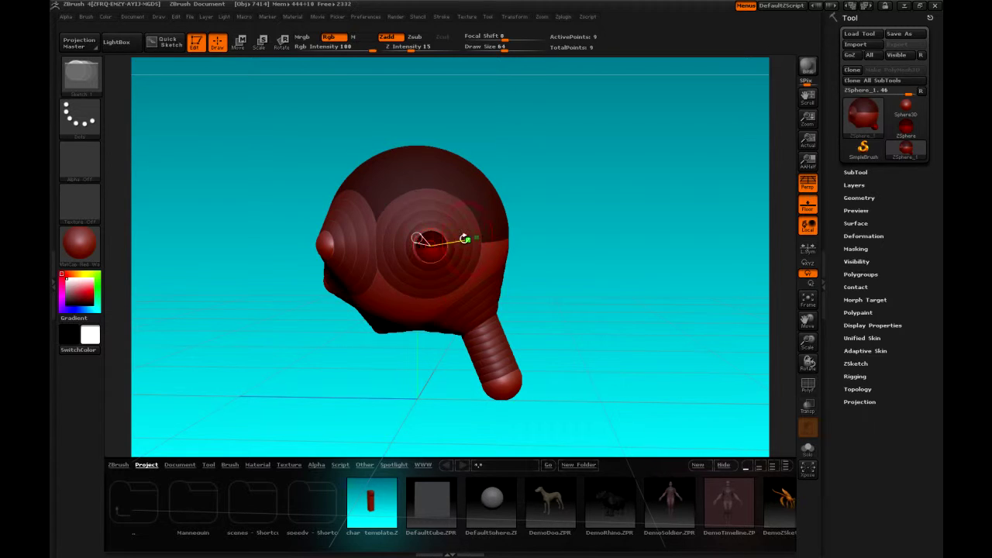
mouse_move(597, 314)
left_mouse_down()
mouse_move(685, 326)
mouse_move(589, 378)
mouse_move(640, 357)
mouse_move(607, 312)
left_mouse_up()
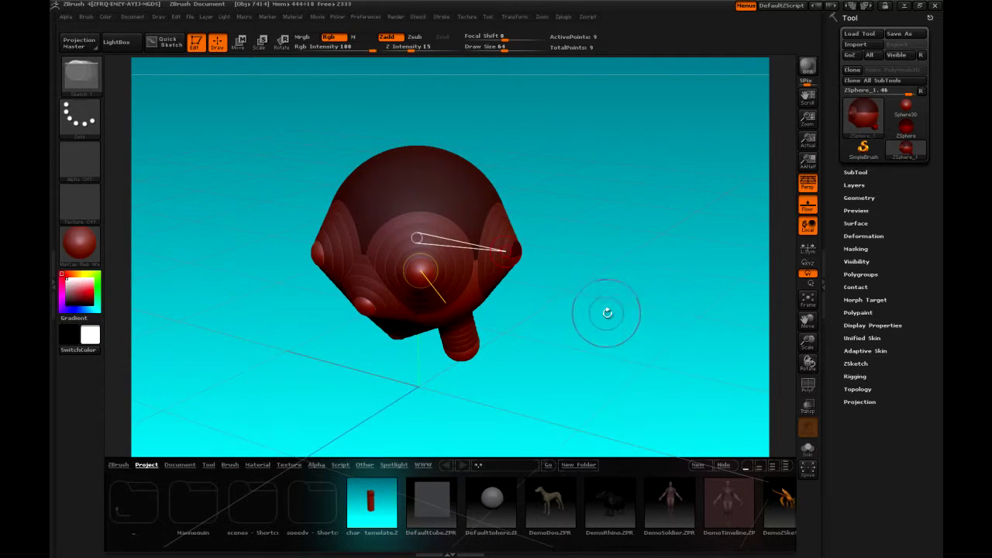
Preview the ZSphere model as an adaptive skin and show its polyframe to inspect the topology.
key("a")
left_click_drag(626, 361, 698, 380)
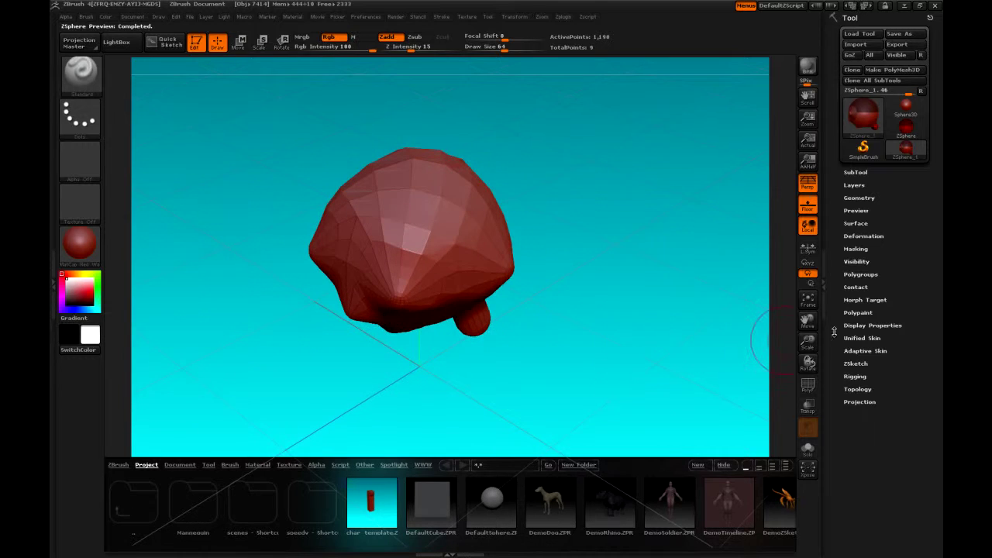
left_click(808, 386)
left_click_drag(646, 378, 459, 385)
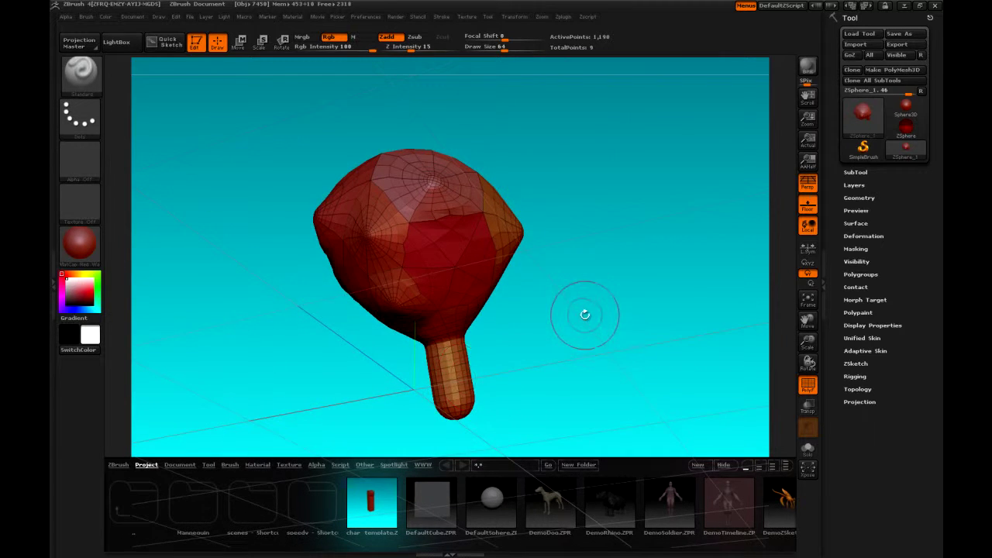
left_click_drag(585, 314, 789, 235)
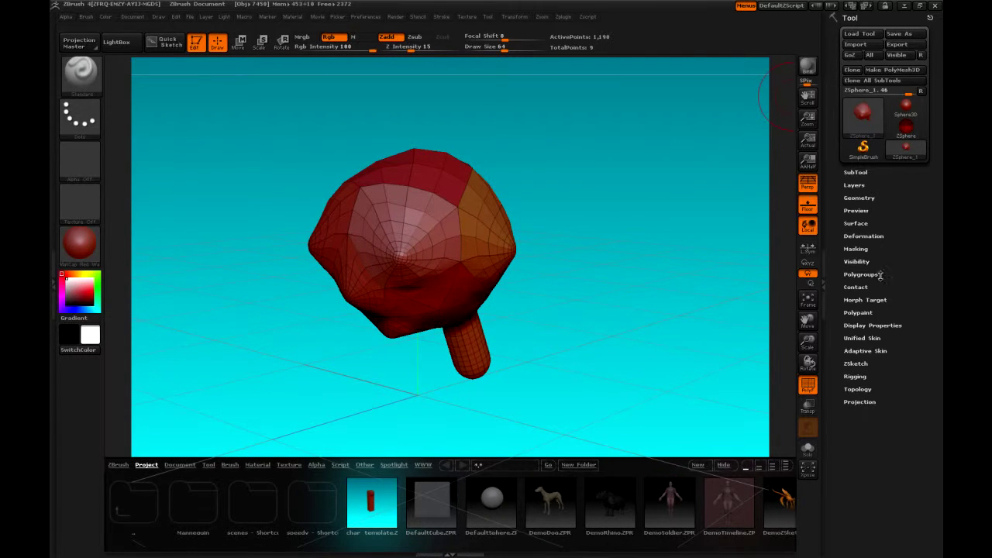
Set the adaptive skin density to 1 and preview the resulting low-resolution mesh from several angles.
left_click(865, 351)
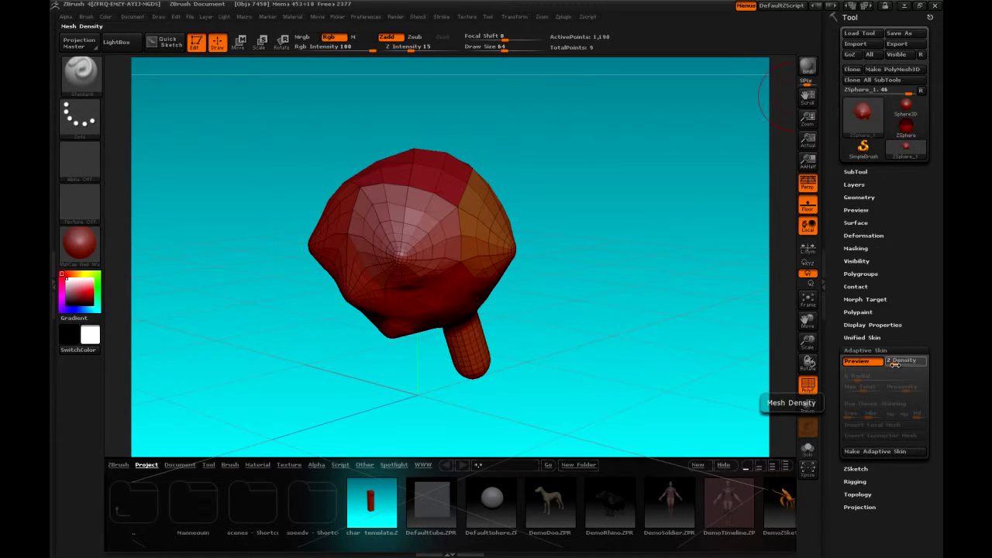
key("a")
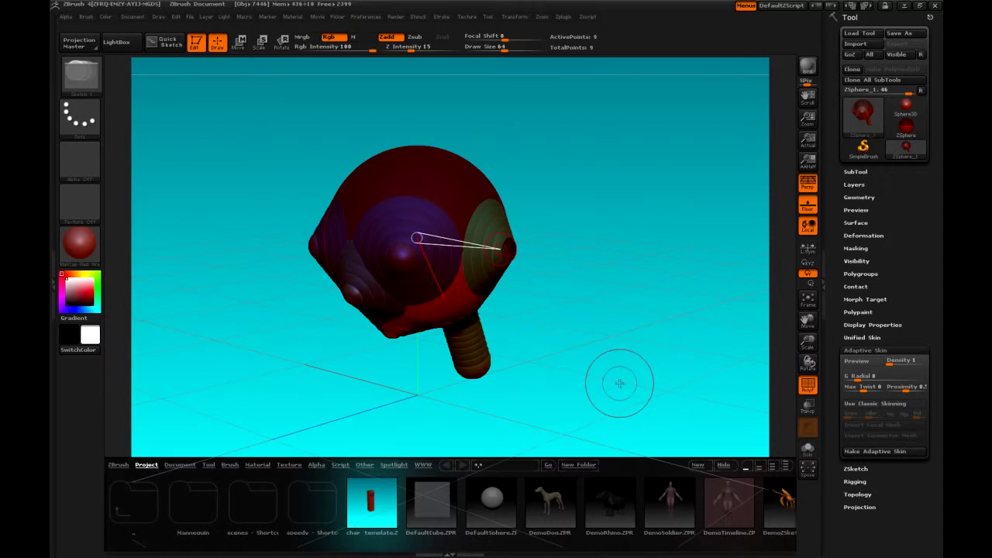
left_click_drag(620, 380, 501, 287)
key("a")
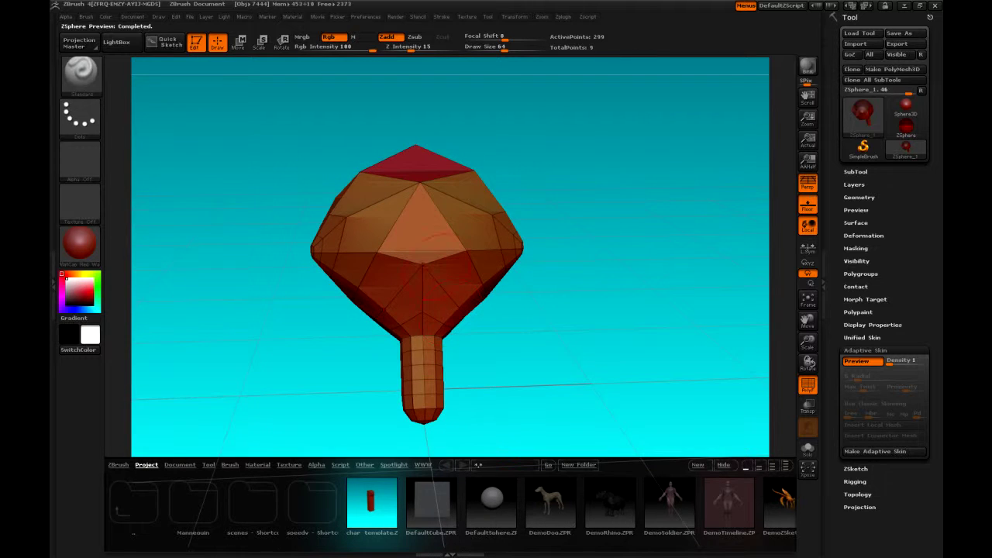
left_click_drag(580, 283, 592, 380)
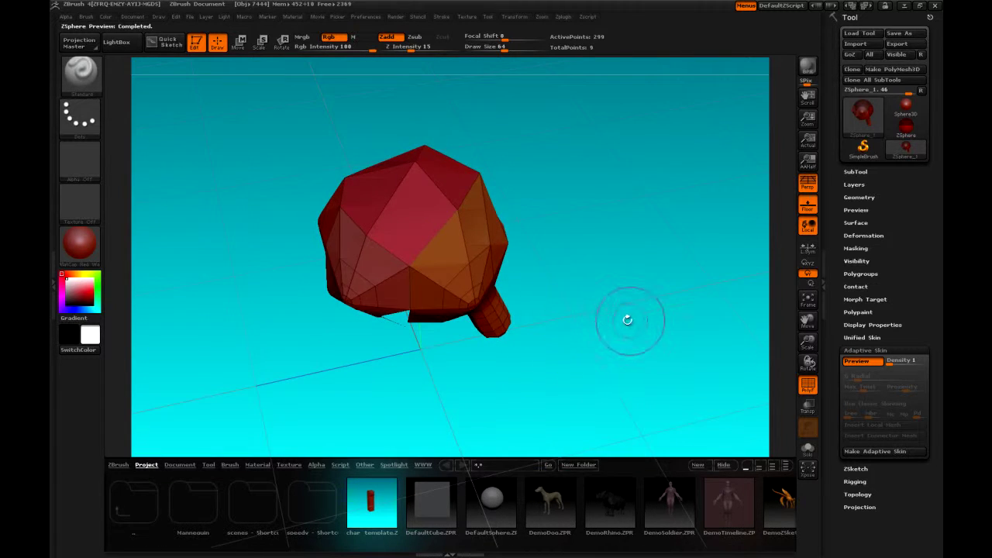
Add a child ZSphere at the top of the root sphere and preview the adaptive skin with it.
key("a")
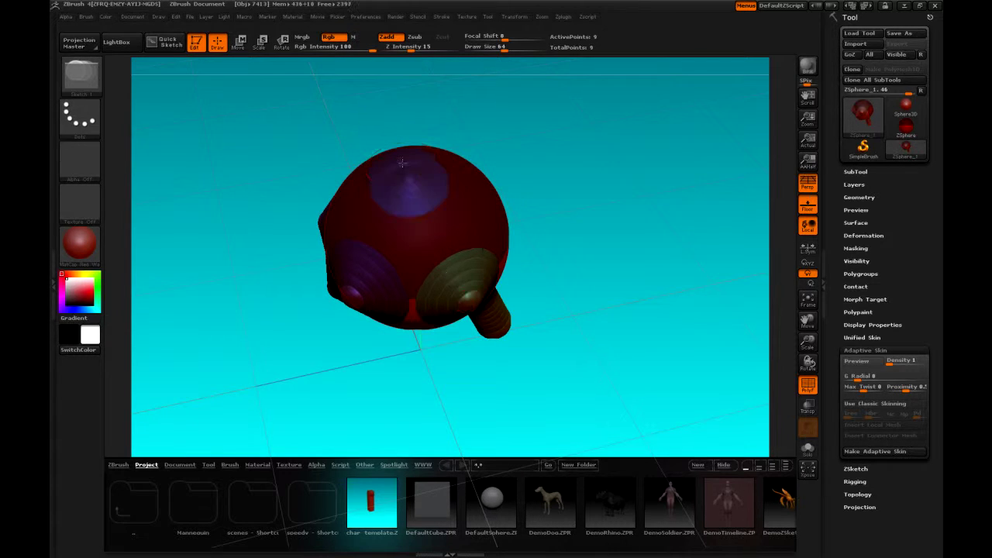
key("a")
left_click_drag(591, 241, 595, 331)
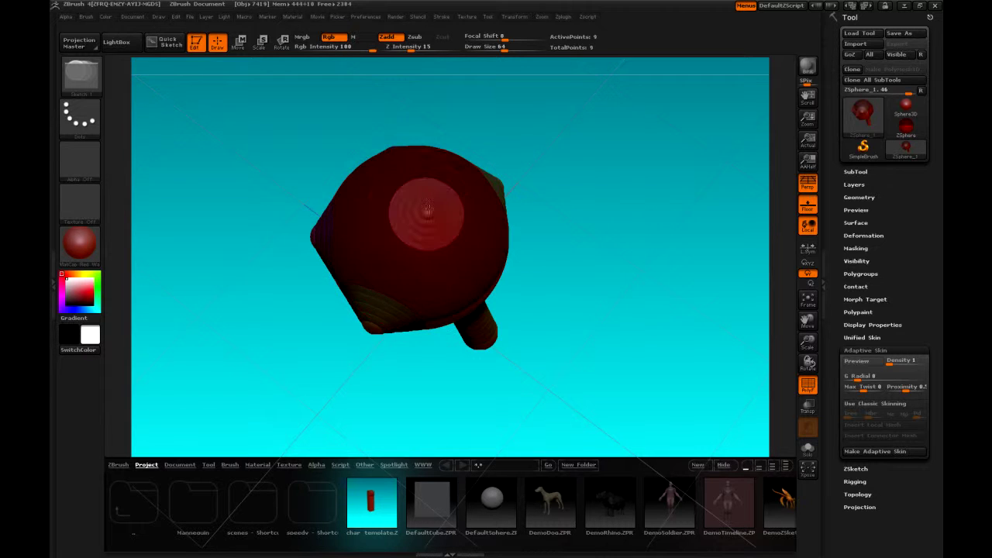
key("a")
mouse_move(456, 190)
left_mouse_down()
mouse_move(487, 326)
mouse_move(622, 290)
mouse_move(571, 308)
mouse_move(566, 332)
mouse_move(532, 312)
mouse_move(591, 290)
mouse_move(464, 245)
mouse_move(604, 337)
mouse_move(591, 372)
mouse_move(547, 377)
mouse_move(603, 382)
mouse_move(543, 370)
mouse_move(614, 354)
mouse_move(618, 377)
mouse_move(624, 330)
left_mouse_up()
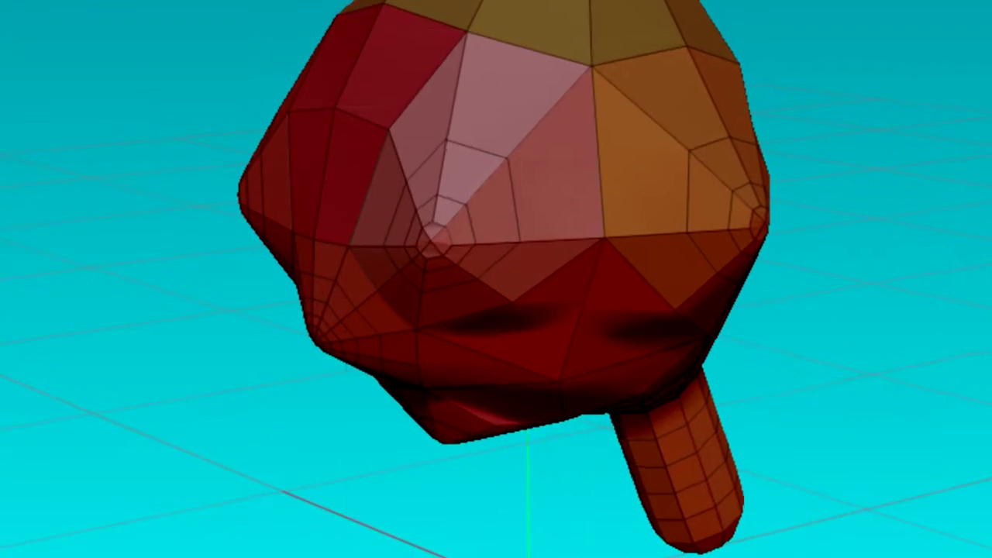
left_click(365, 16)
left_click(401, 323)
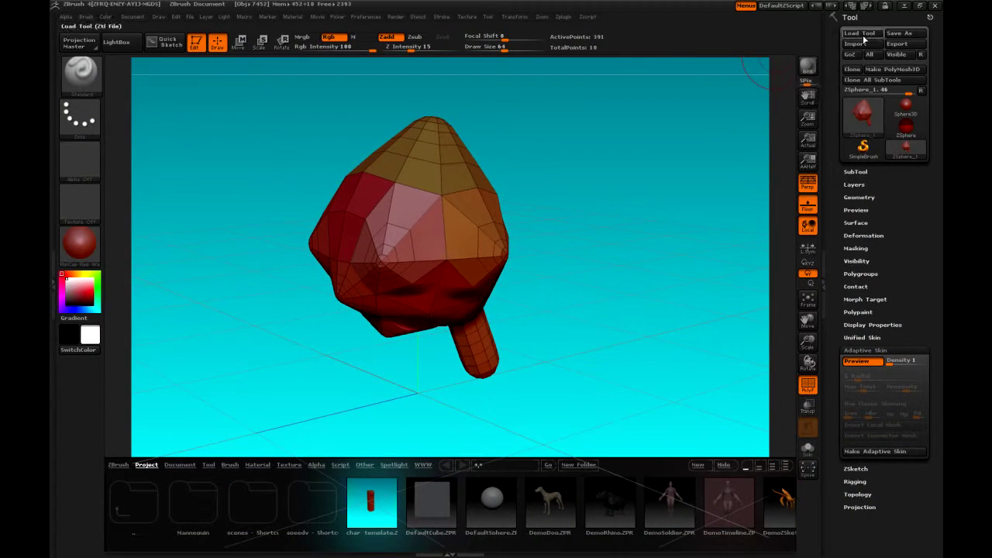
mouse_move(622, 303)
left_mouse_down()
mouse_move(589, 332)
mouse_move(636, 306)
left_mouse_up()
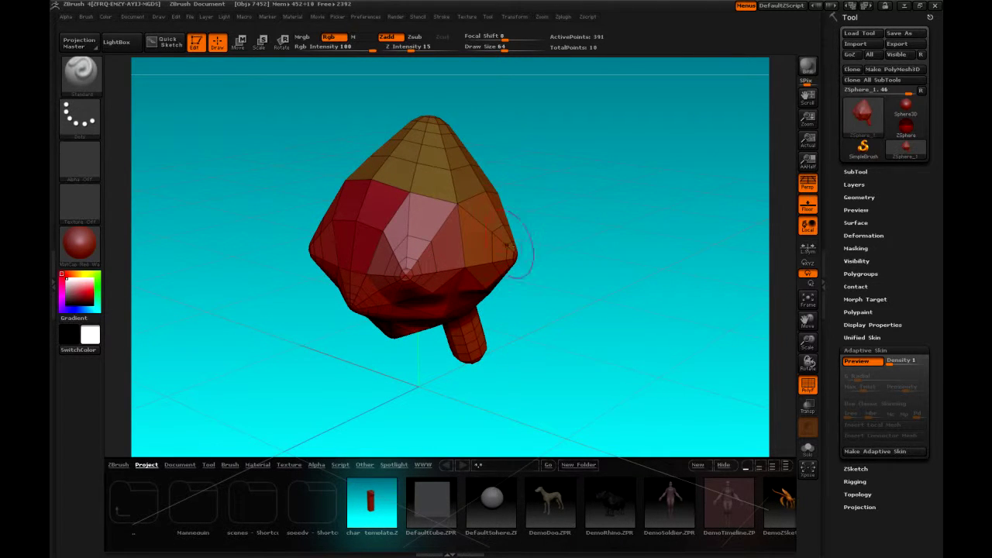
scroll(834, 318, "down", 5)
scroll(829, 341, "up", 5)
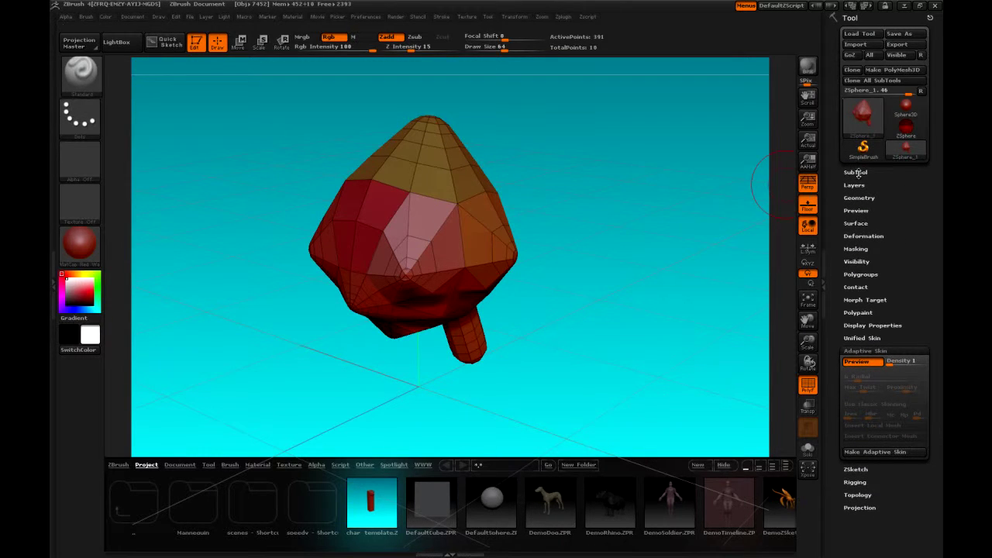
Make an adaptive skin mesh from the ZSphere model.
left_click(857, 173)
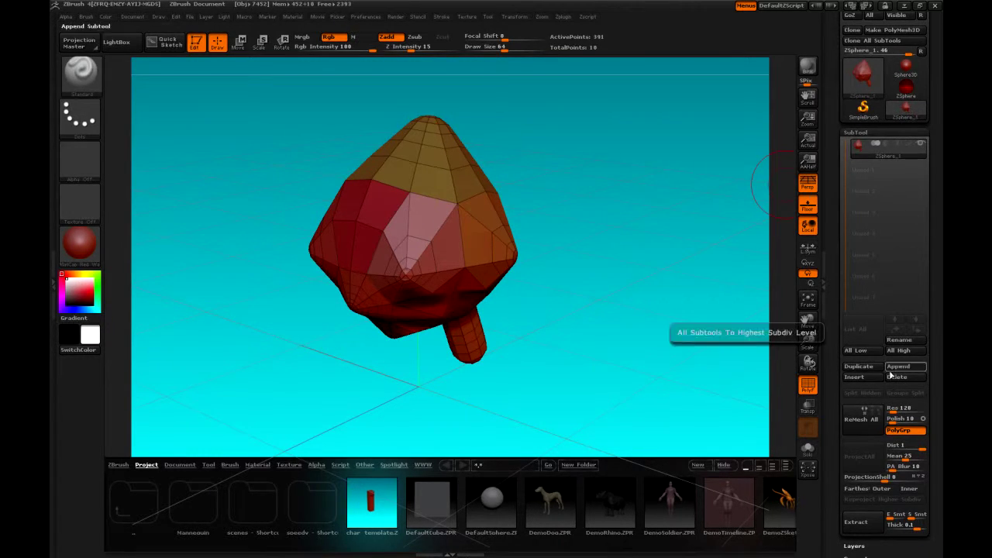
scroll(832, 396, "down", 1)
scroll(831, 396, "down", 5)
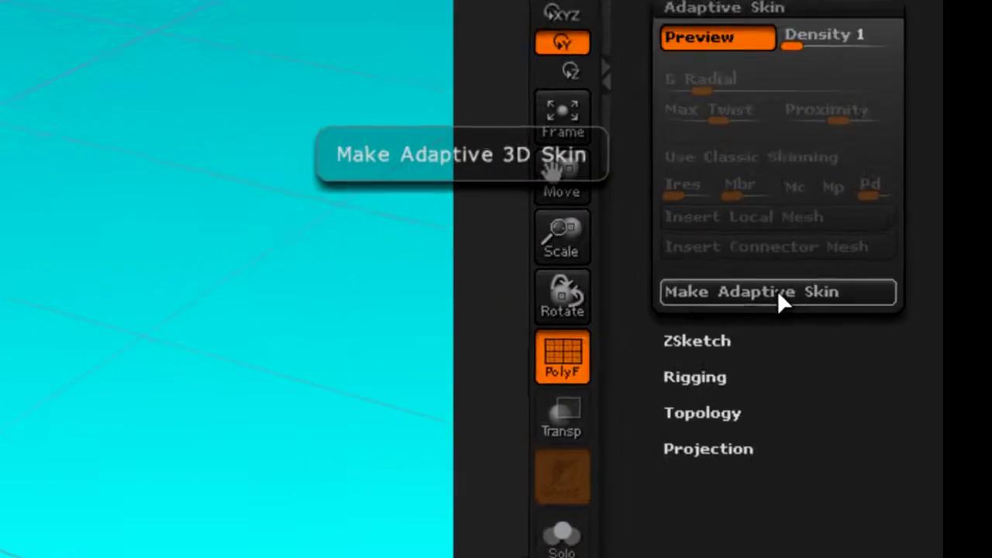
Append the Skin_ZSphere_1 mesh to the model as a new subtool.
scroll(519, 170, "up", 10)
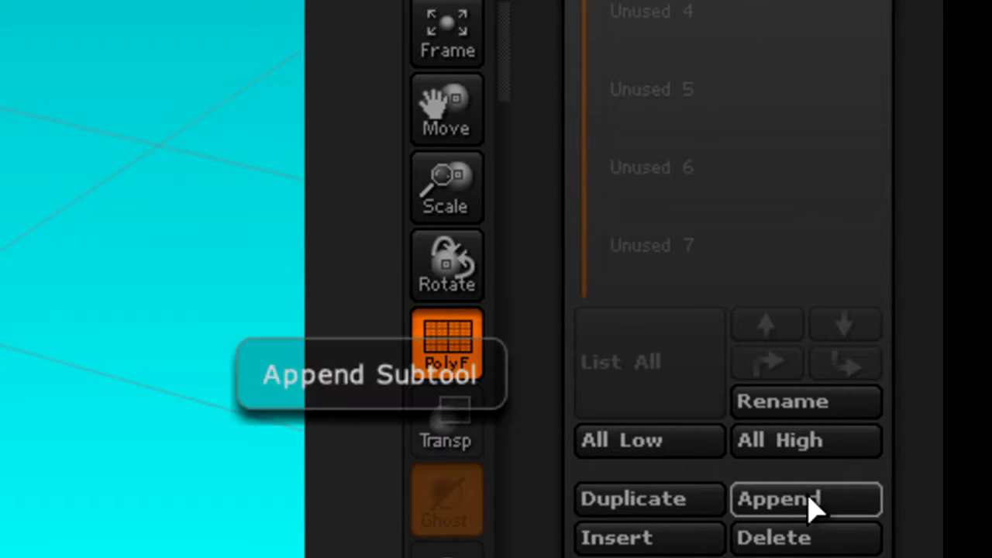
left_click(813, 503)
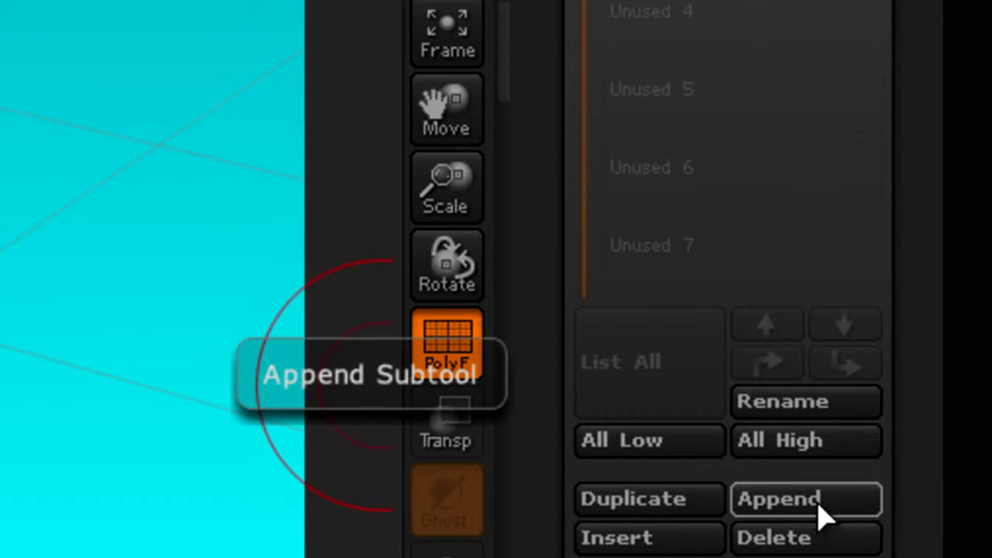
left_click(819, 508)
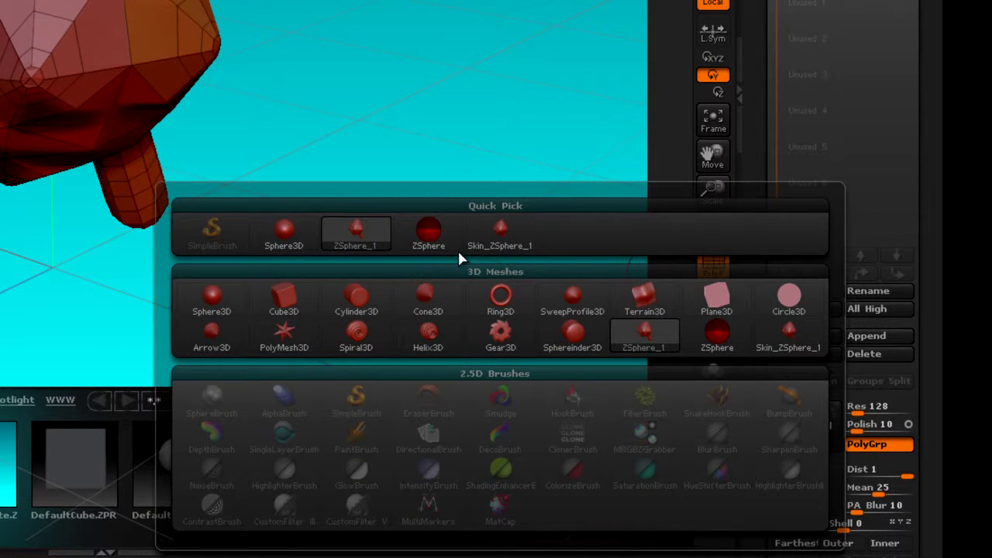
mouse_move(500, 226)
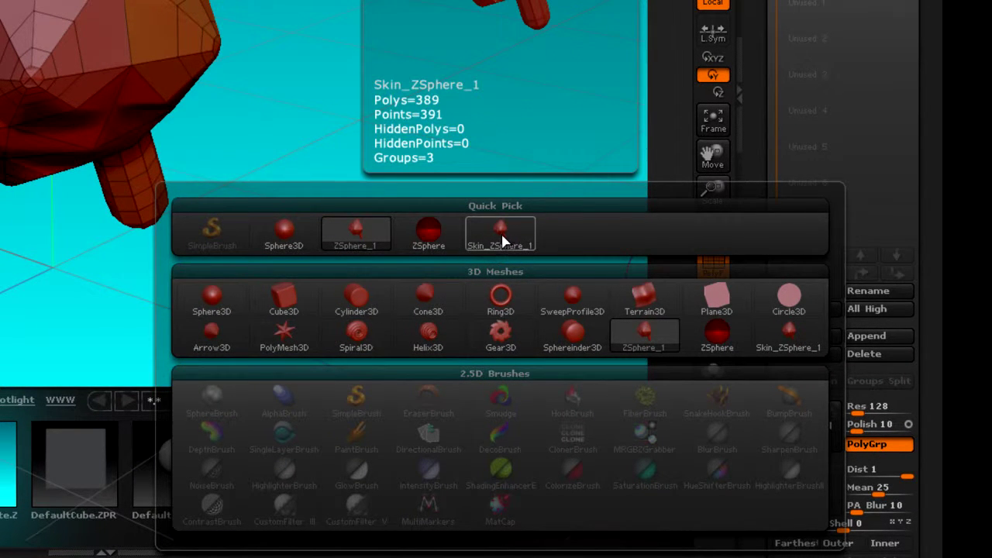
left_click(502, 241)
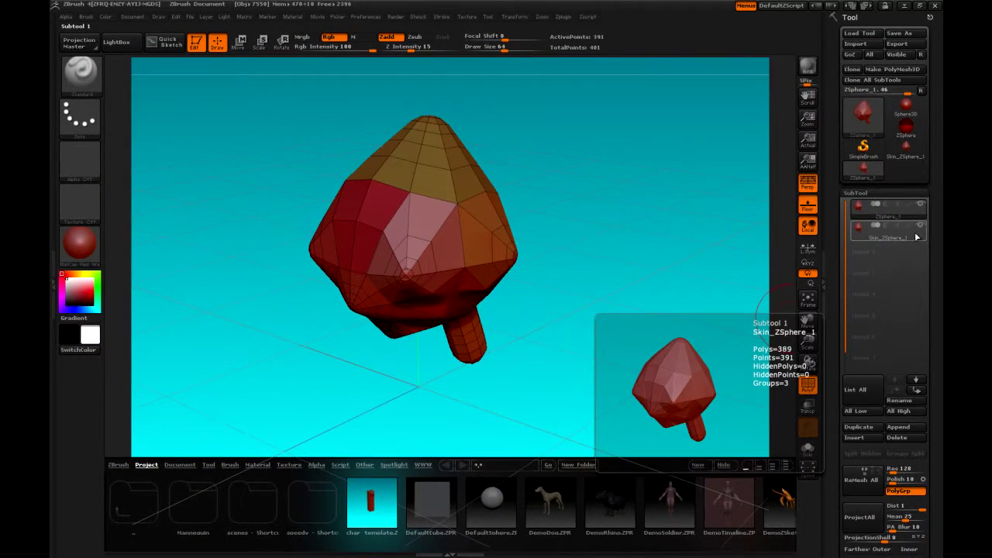
Compare the ZSphere_1 and Skin_ZSphere_1 subtools, leaving Skin_ZSphere_1 as the active one.
left_click(904, 209)
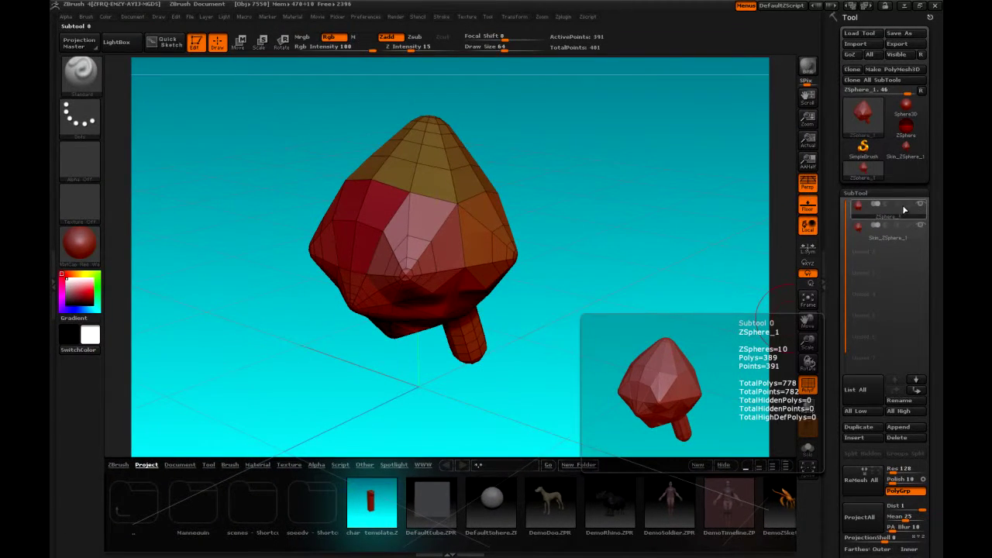
left_click(918, 230)
left_click(903, 215)
mouse_move(587, 310)
left_mouse_down()
mouse_move(574, 279)
mouse_move(577, 296)
left_mouse_up()
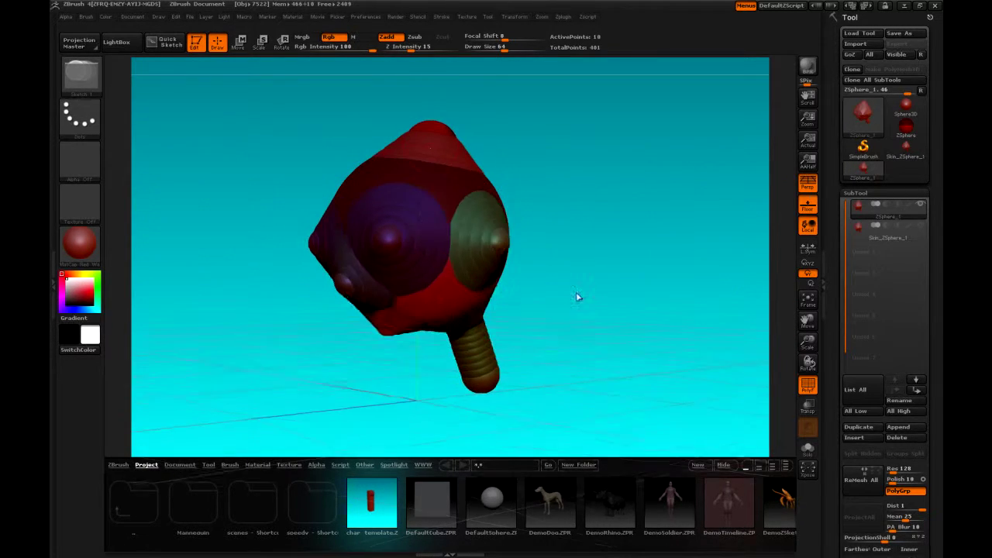
left_click(922, 239)
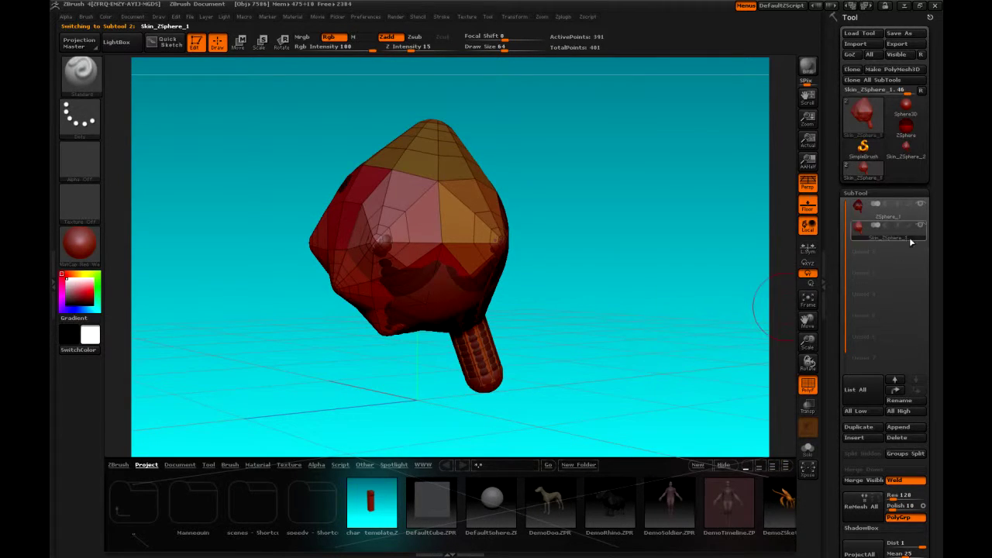
left_click_drag(627, 343, 630, 379)
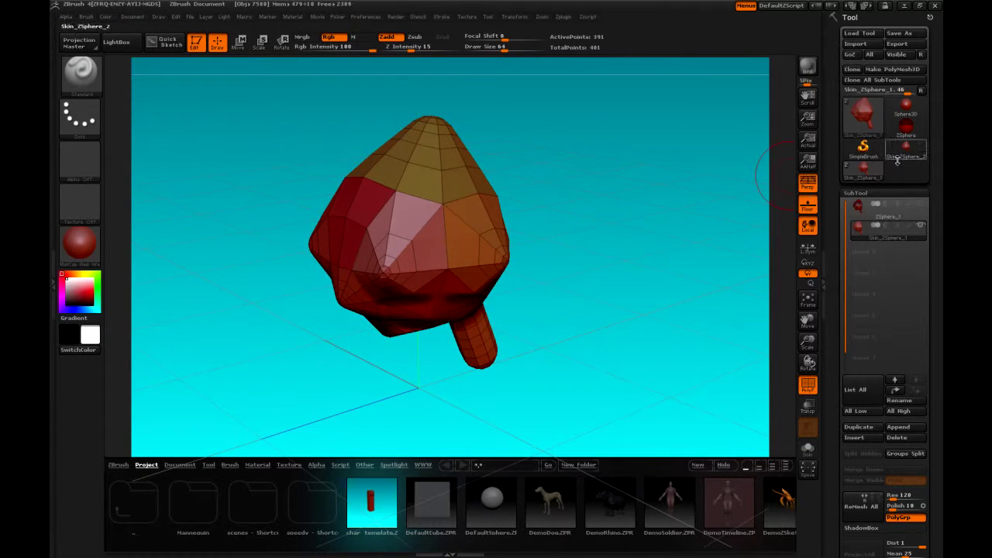
Send the Skin_ZSphere_1 subtool to 3ds Max with GoZ and dismiss the welcome screen there.
mouse_move(921, 227)
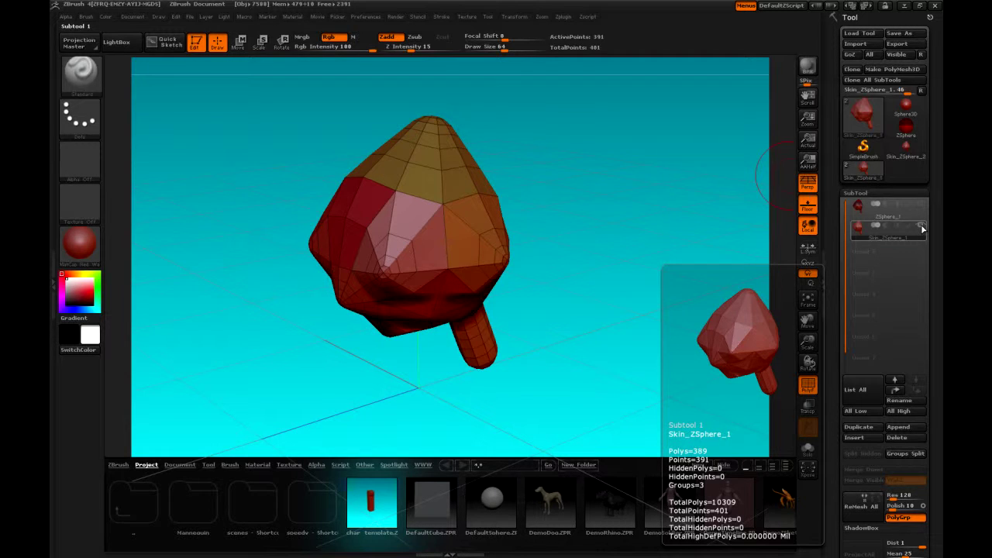
left_click(852, 56)
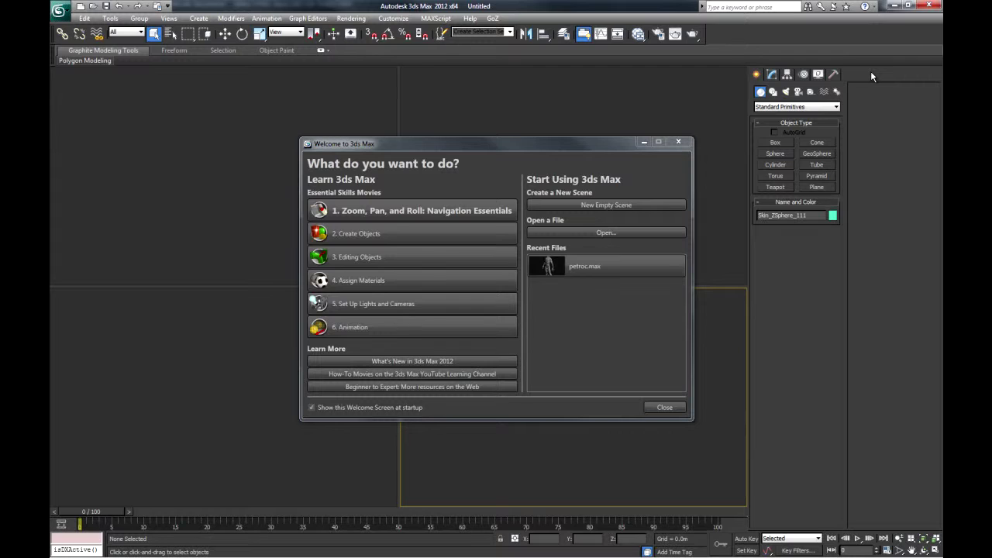
left_click(663, 409)
left_click(704, 442)
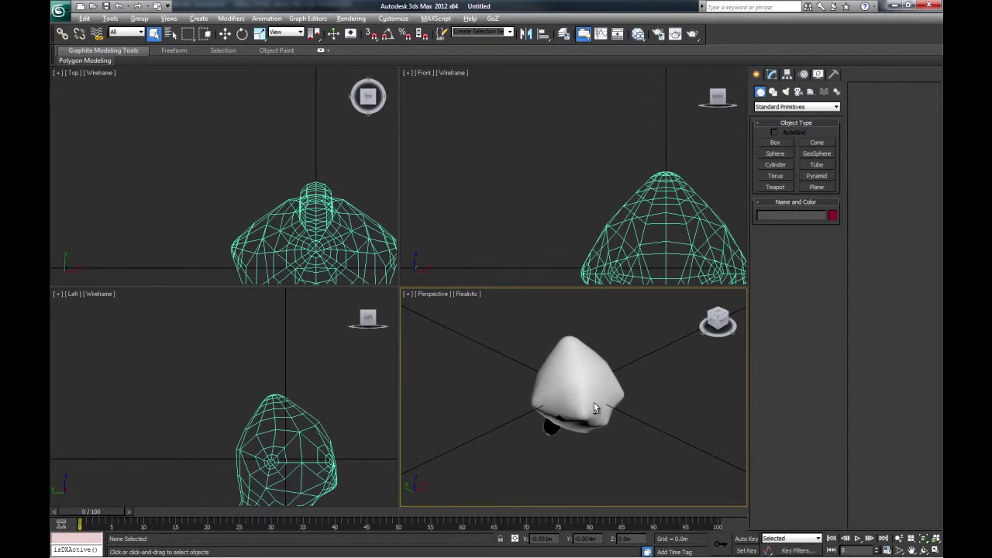
Maximize the perspective viewport and examine the imported mesh up close.
key("alt+w")
middle_click_drag(487, 361, 285, 287)
scroll(450, 333, "up", 5)
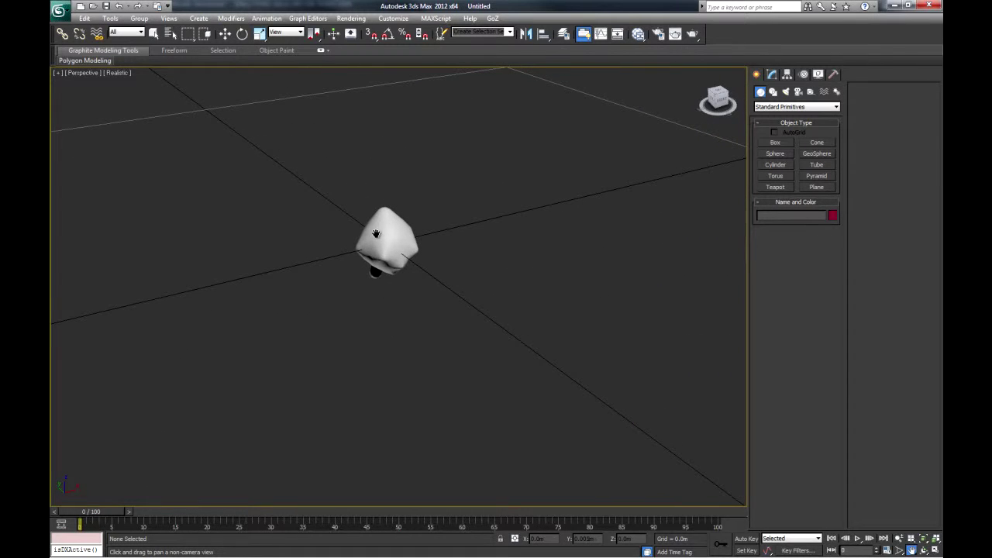
middle_click_drag(394, 234, 503, 297, "ctrl+alt")
Select the tiny imported mesh at the centre of the grid and remove it from the scene.
scroll(472, 356, "down", 4)
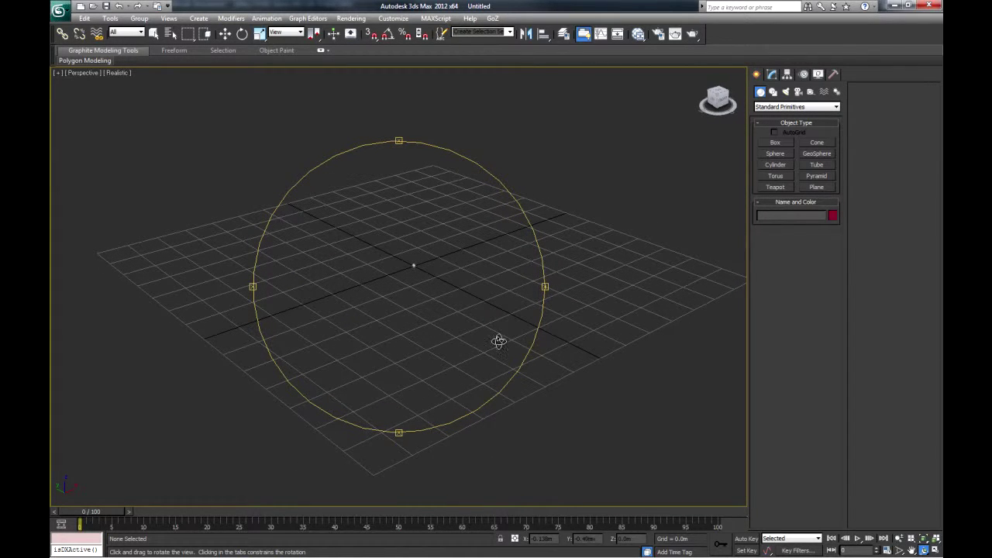
middle_click_drag(493, 337, 490, 328, "alt")
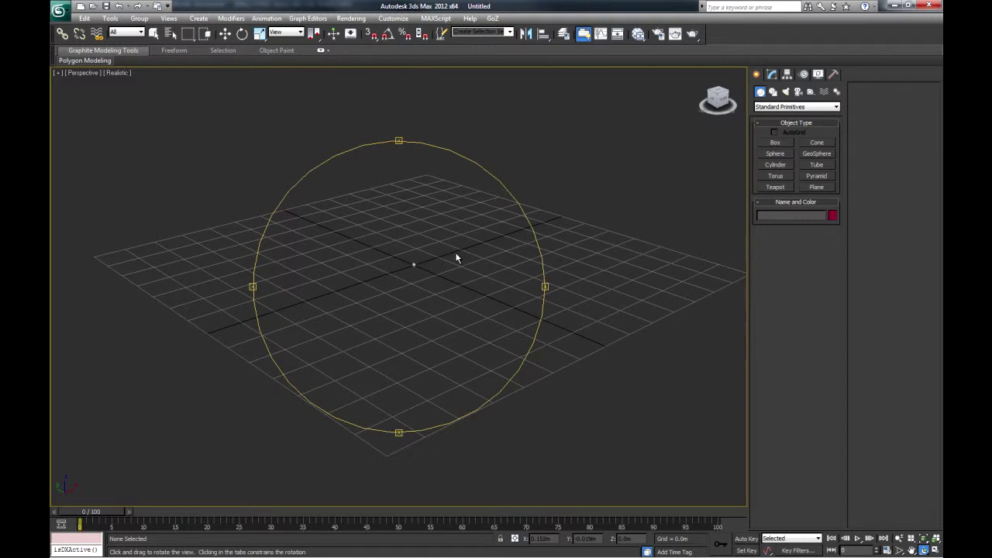
key("q")
left_click_drag(449, 239, 368, 301)
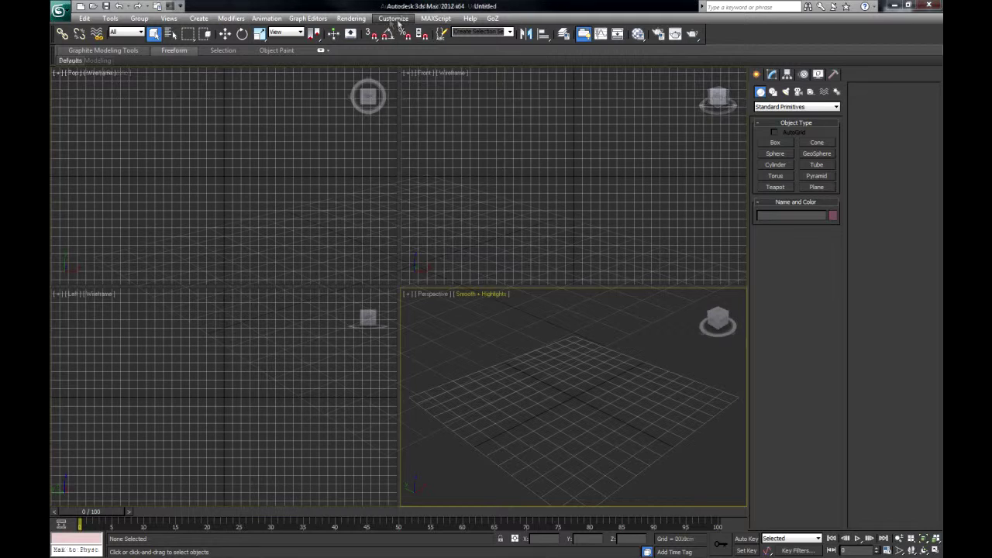
Review the display units and system unit scale in Units Setup, and accept the settings.
left_click(393, 18)
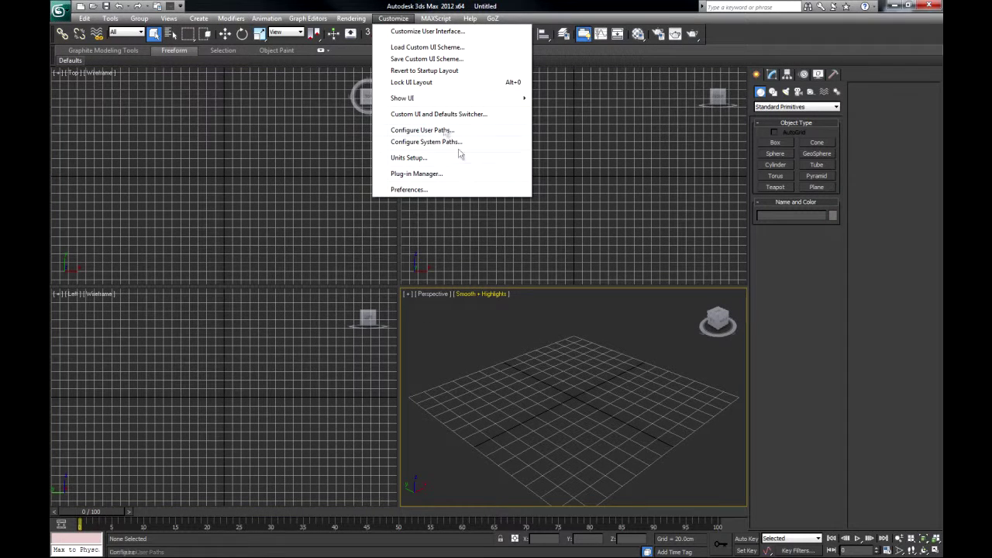
left_click(410, 159)
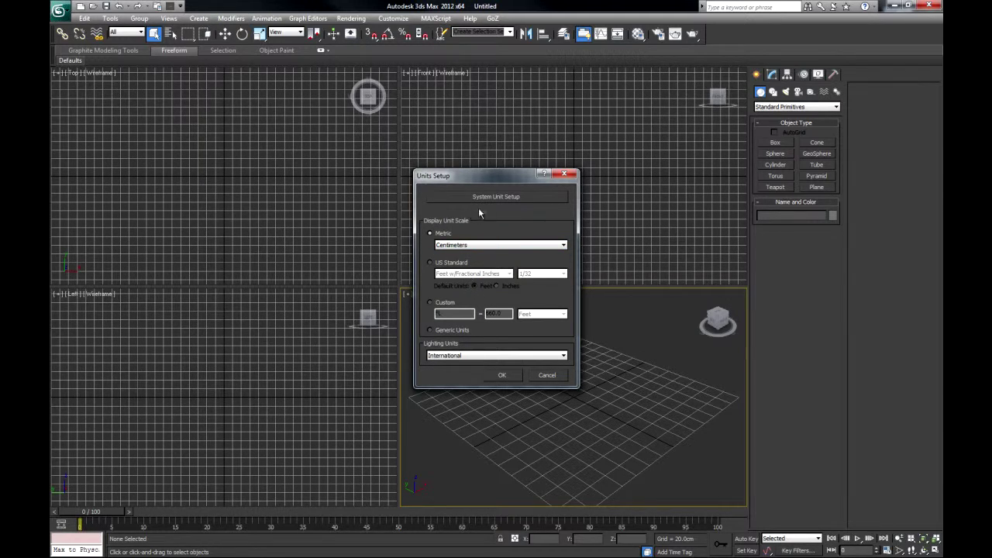
left_click(501, 197)
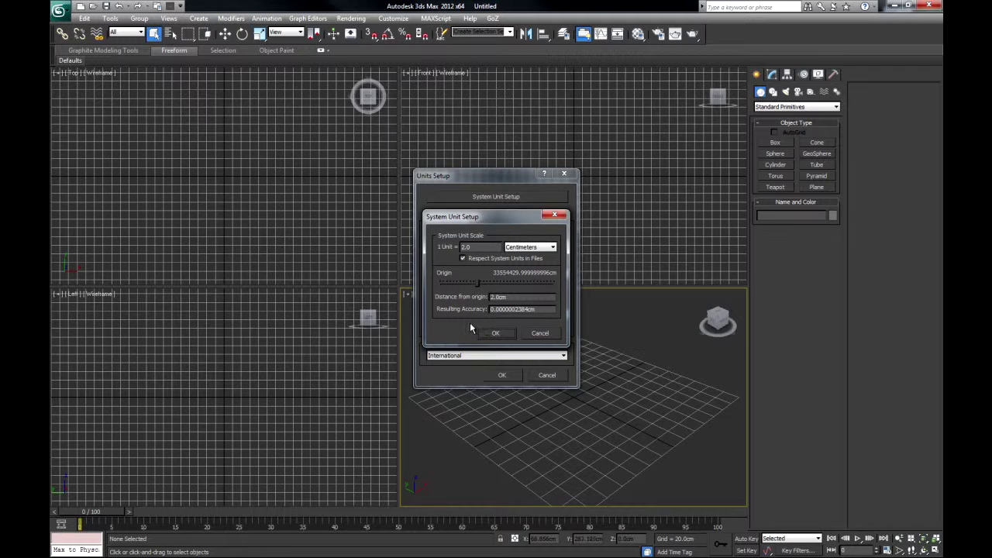
left_click(496, 333)
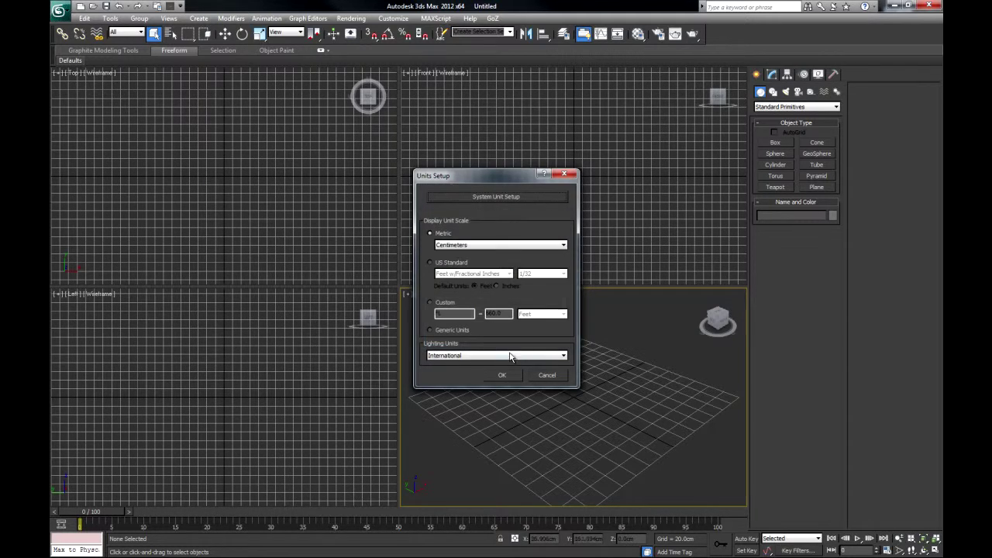
left_click(503, 376)
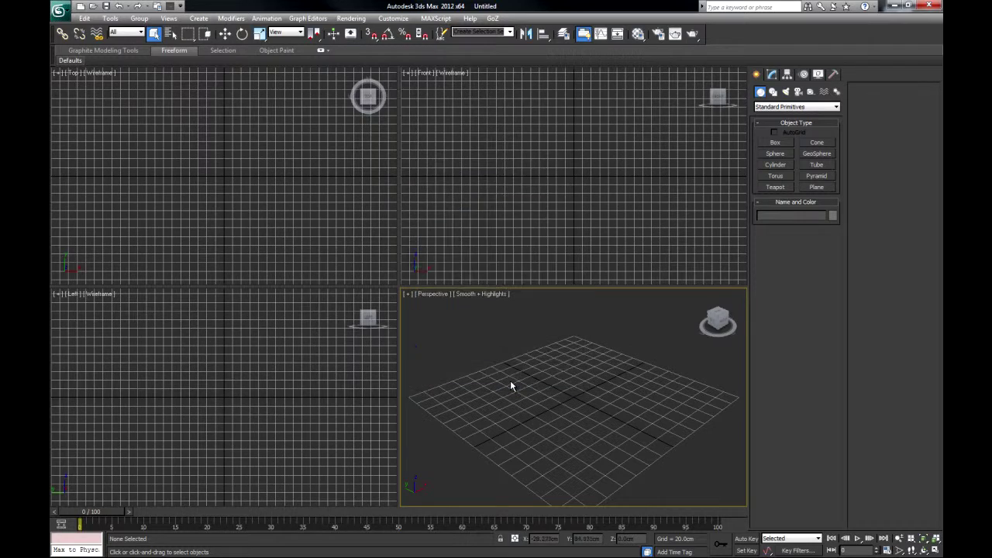
Create a box on the grid about 0.43 m long, 0.53 m wide and 0.44 m high.
key("alt+w")
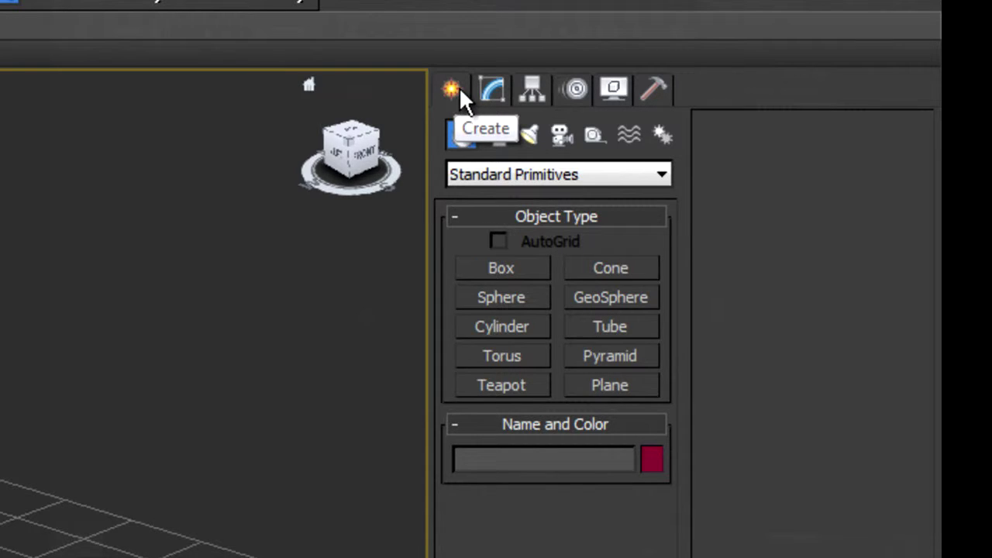
left_click(501, 267)
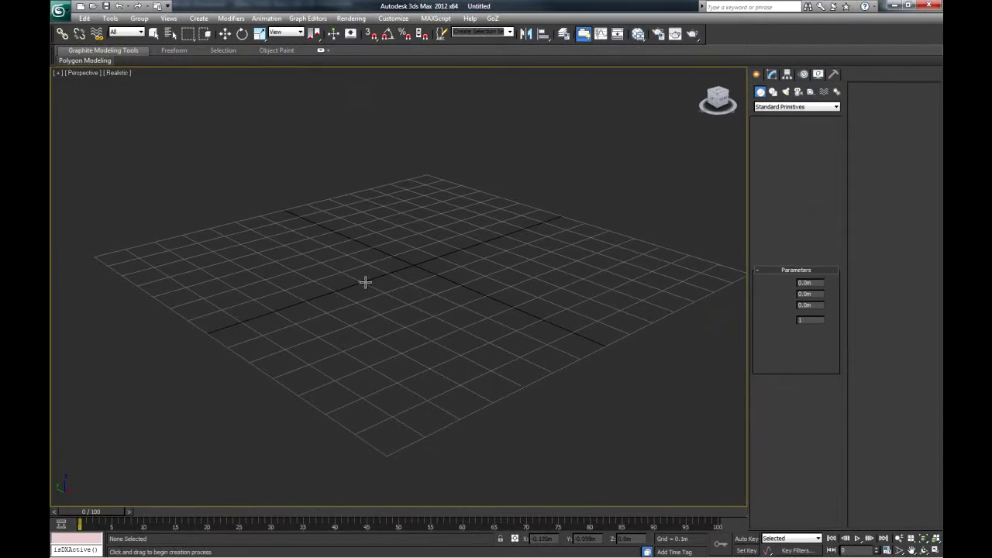
left_click_drag(277, 268, 557, 242)
left_click(573, 107)
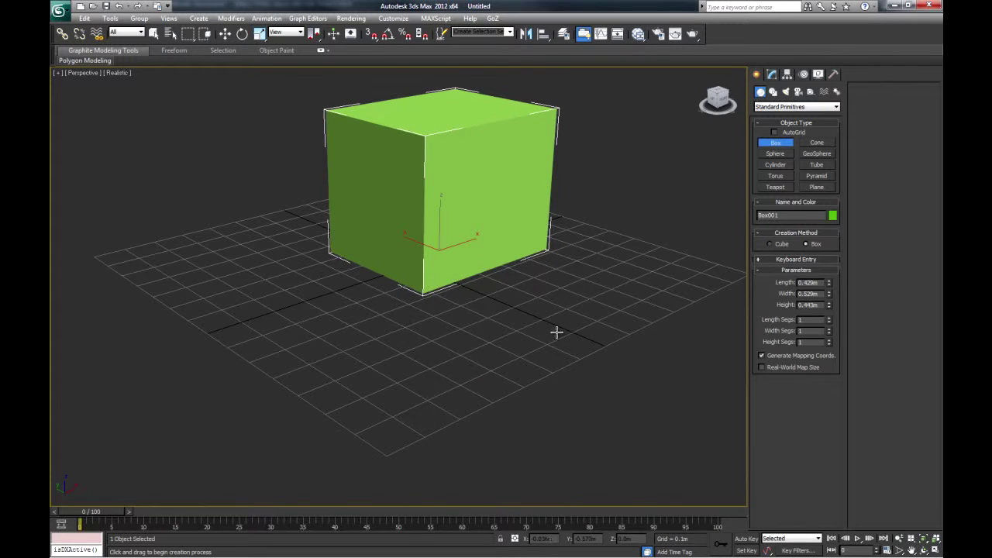
Show edged faces in the viewport and change the box's object color to grey.
key("z")
key("F4")
key("ctrl+r")
left_click(832, 216)
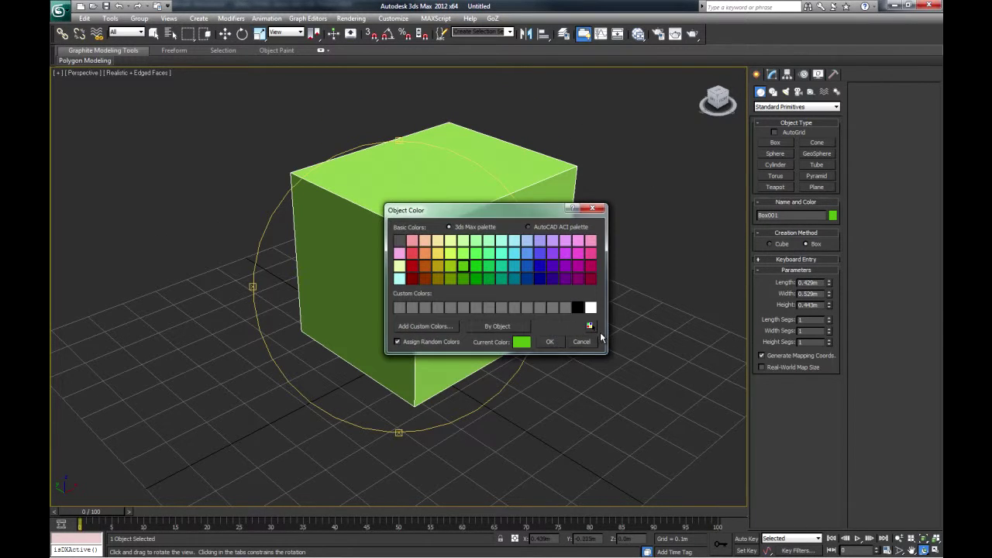
left_click(563, 308)
left_click(550, 341)
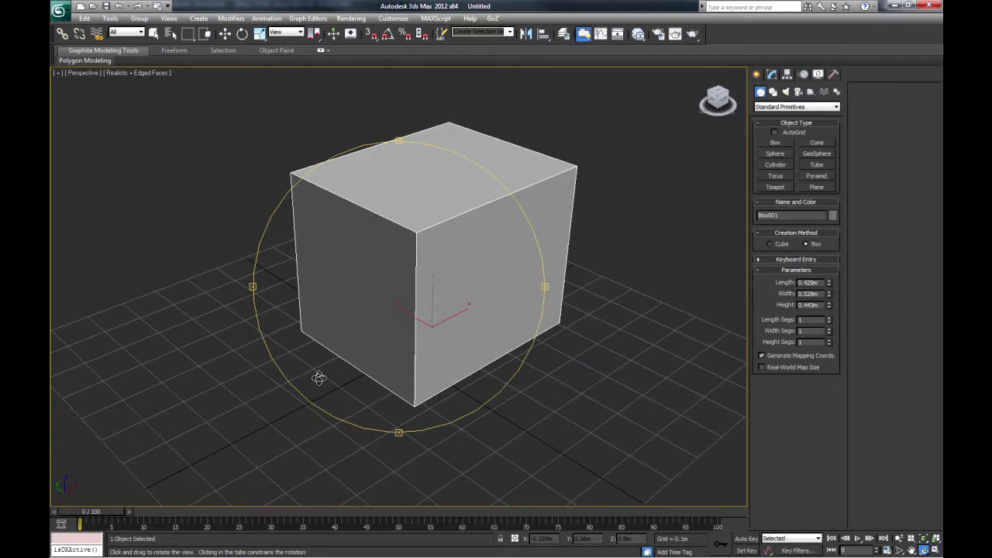
mouse_move(495, 359)
left_mouse_down()
mouse_move(455, 362)
mouse_move(511, 350)
mouse_move(470, 361)
mouse_move(488, 358)
left_mouse_up()
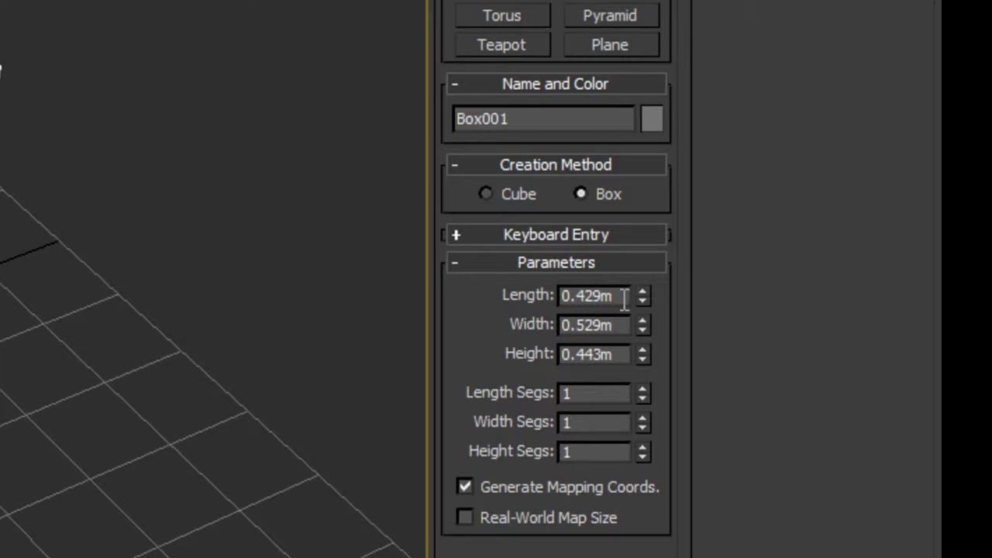
Set the box's length and width to 0.5 m and its height to 2 m.
double_click(586, 295)
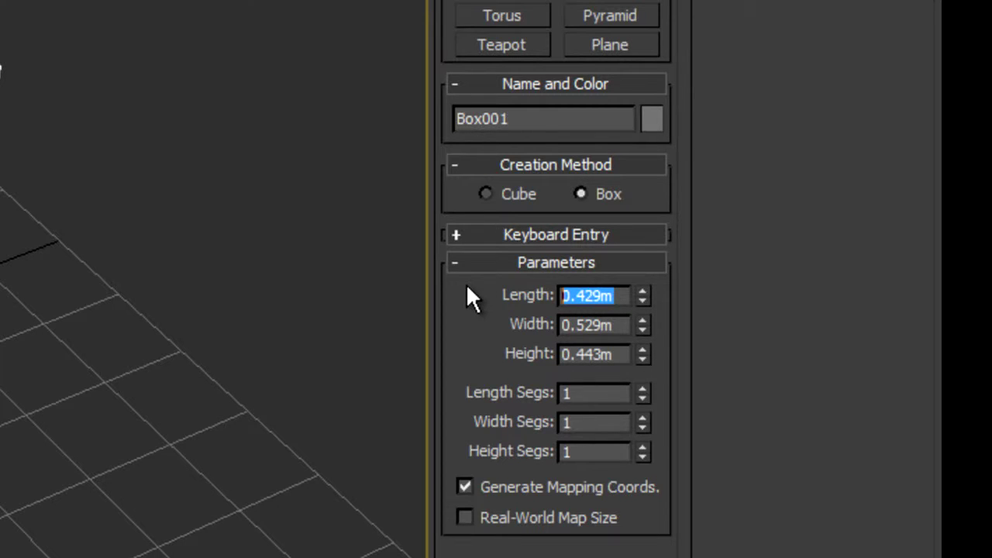
type(".5")
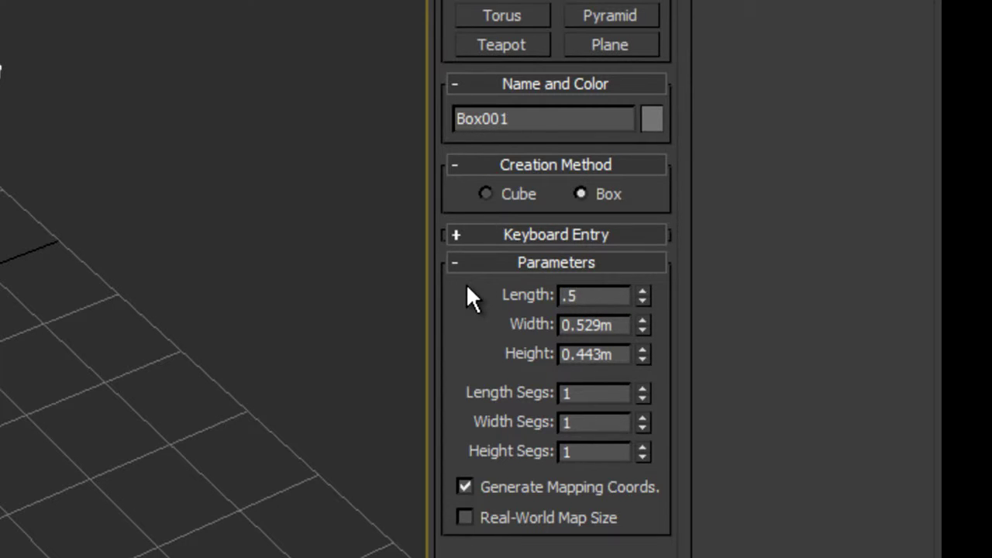
key("Return")
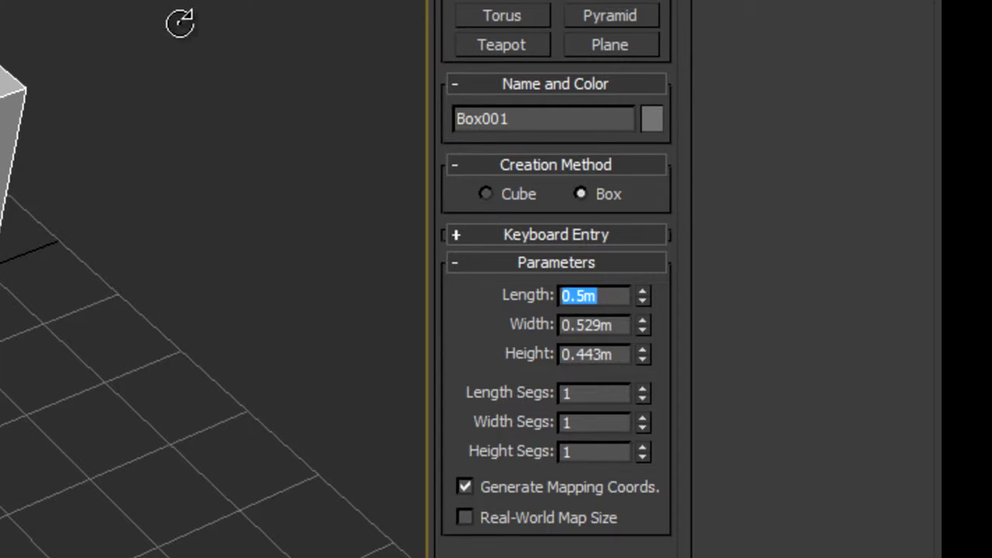
left_click(622, 325)
left_click_drag(622, 326, 501, 344)
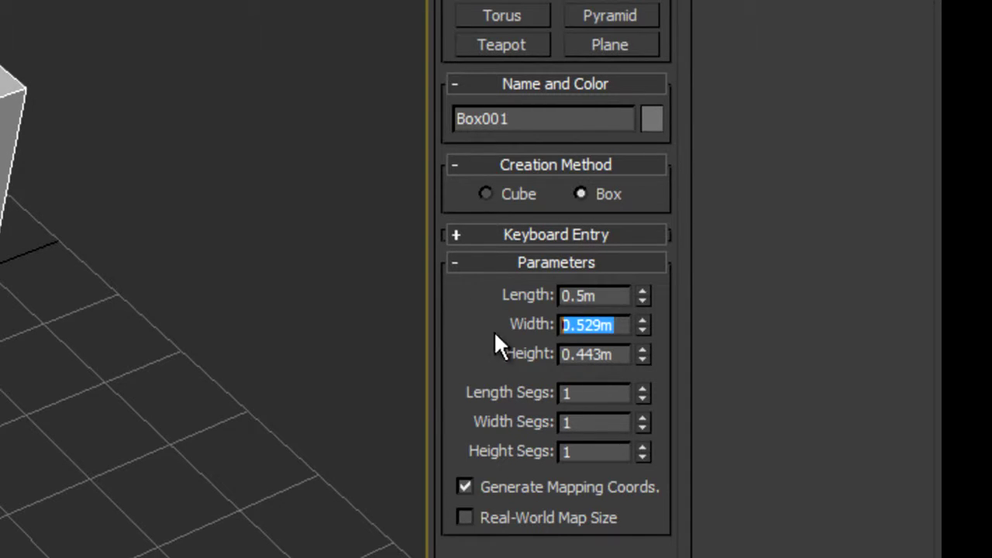
type(".5")
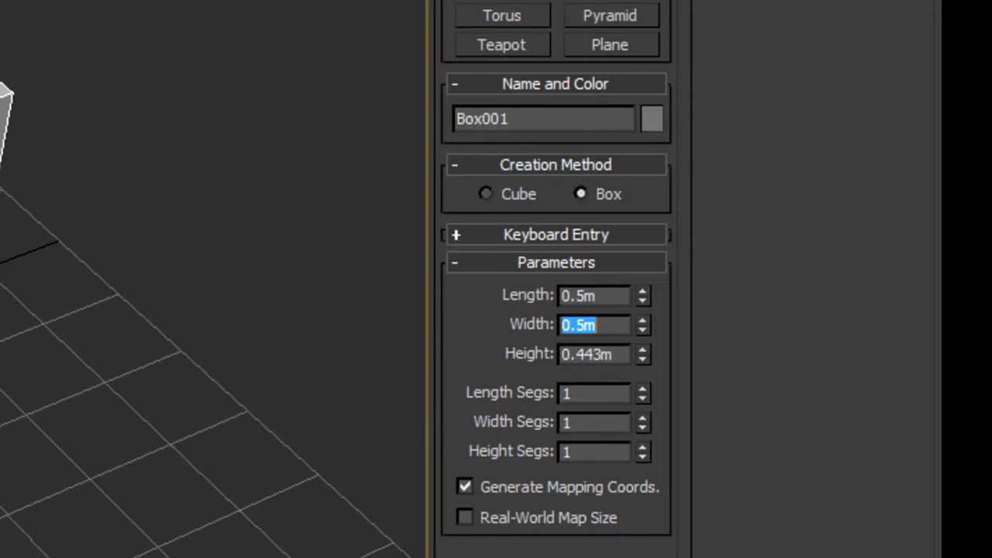
double_click(620, 354)
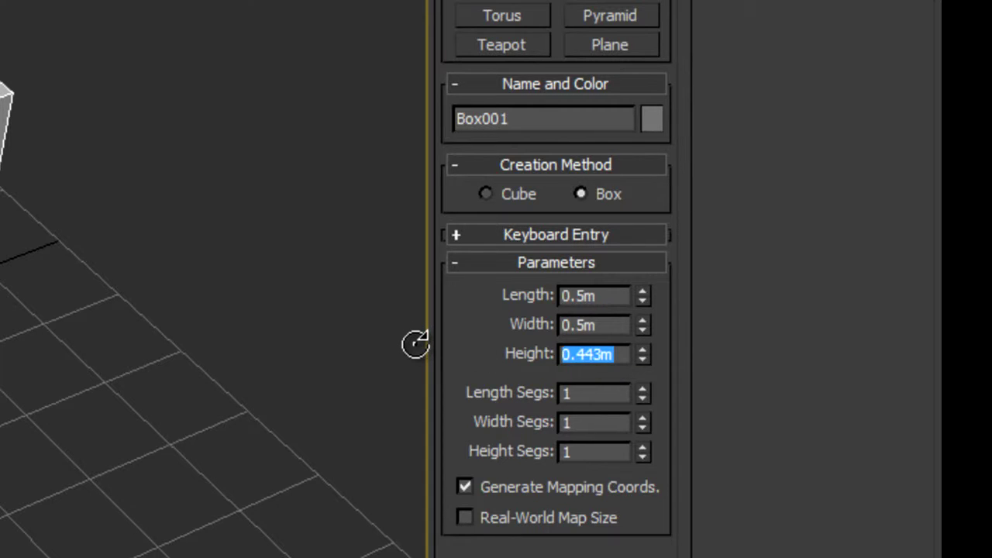
type("2")
key("Return")
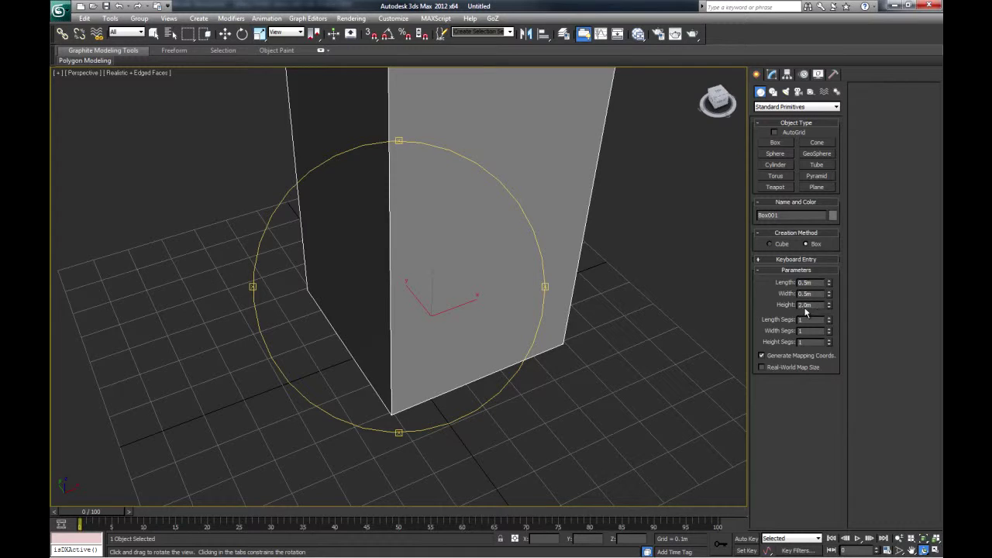
Move the box to the grid origin by setting its X and Y positions to 0.
left_click_drag(431, 300, 431, 344)
key("alt+z")
key("ctrl+r")
key("ctrl+p")
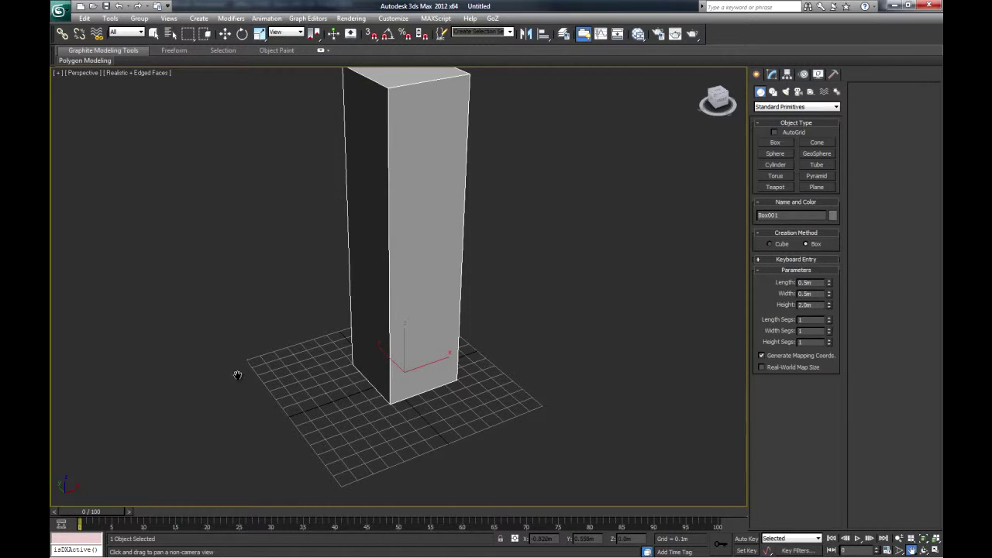
key("w")
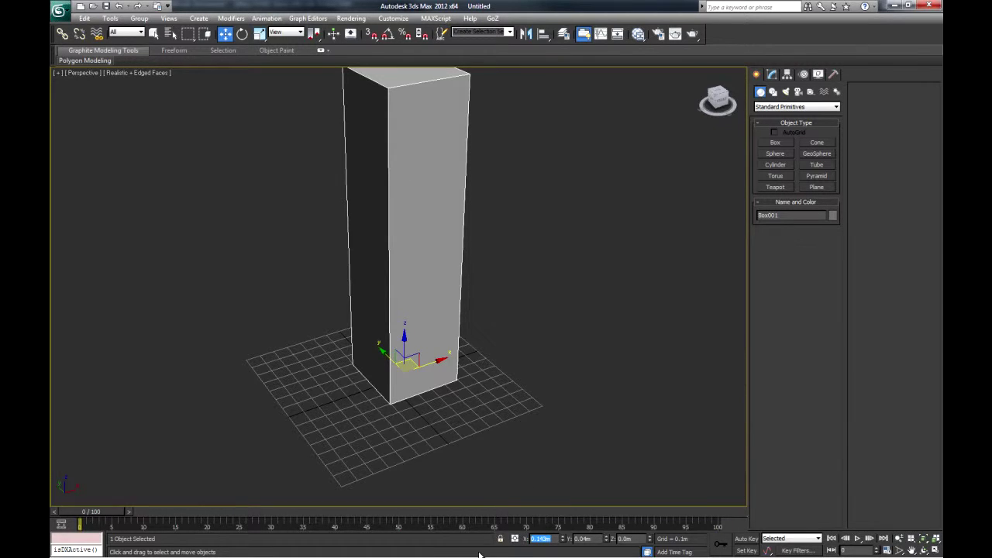
key("Tab")
type("0")
key("Tab")
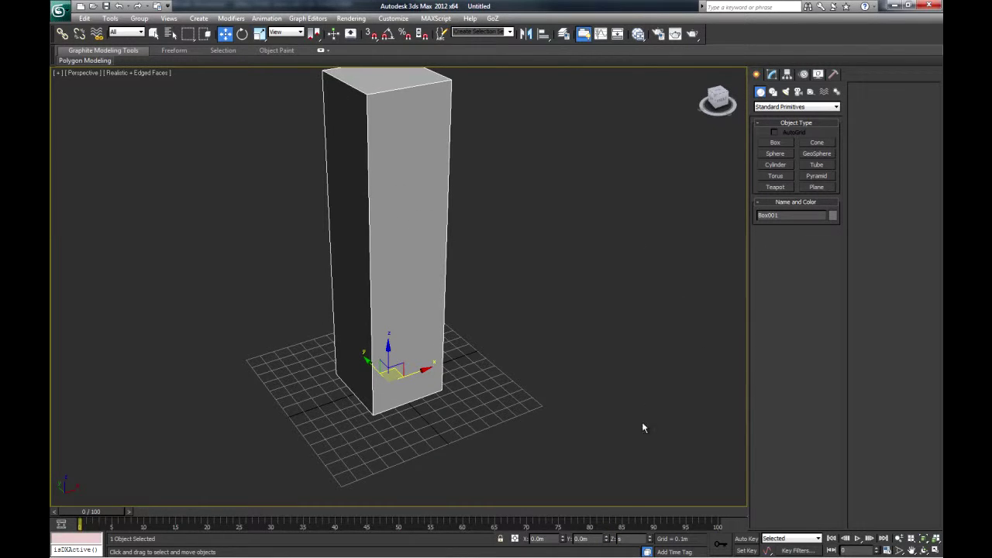
key("q")
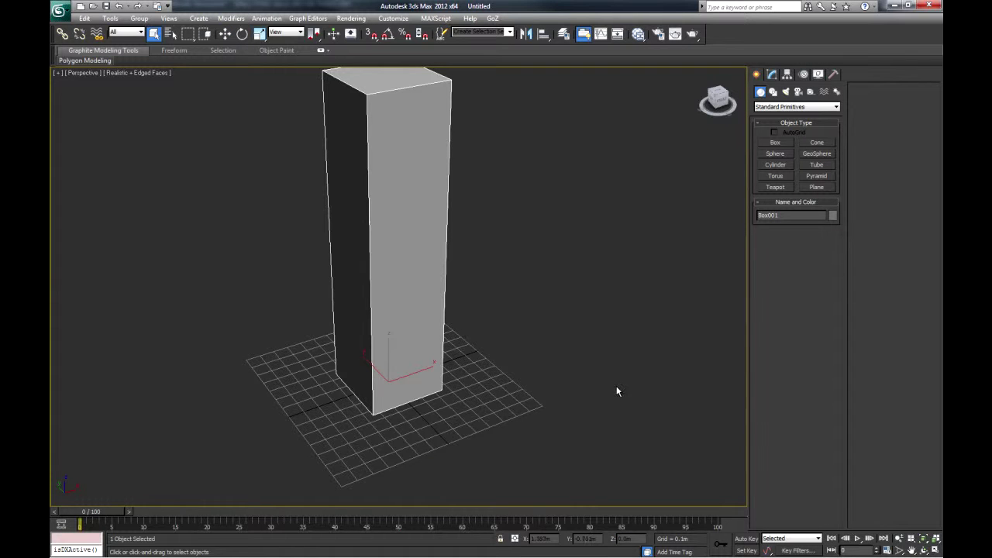
Convert the box to an Editable Poly.
middle_click_drag(444, 418, 482, 351, "alt")
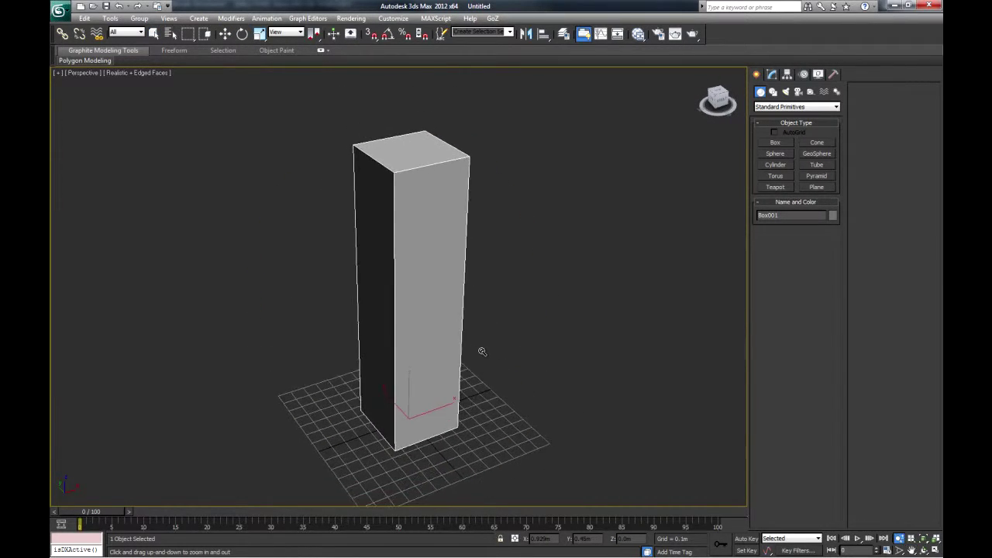
right_click(569, 325)
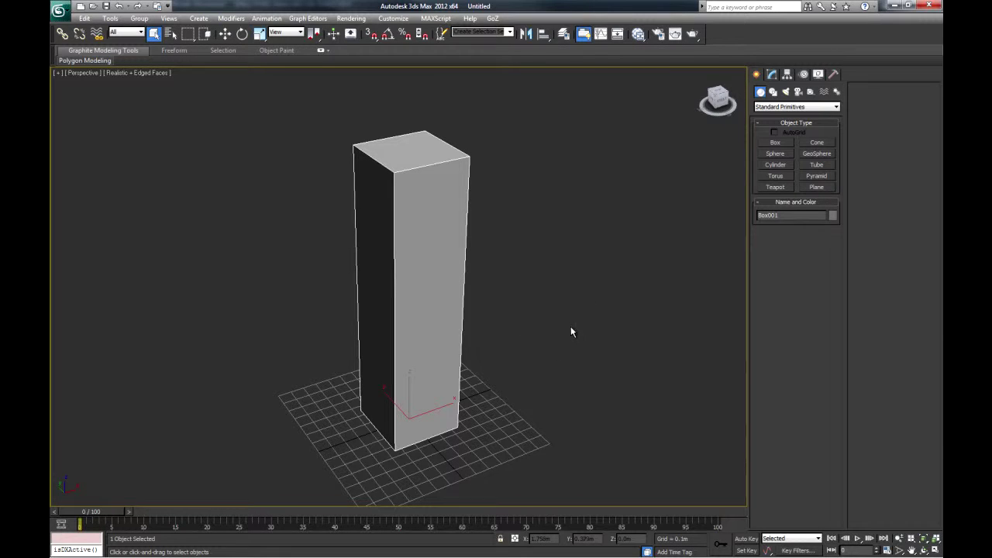
right_click(571, 326)
mouse_move(601, 422)
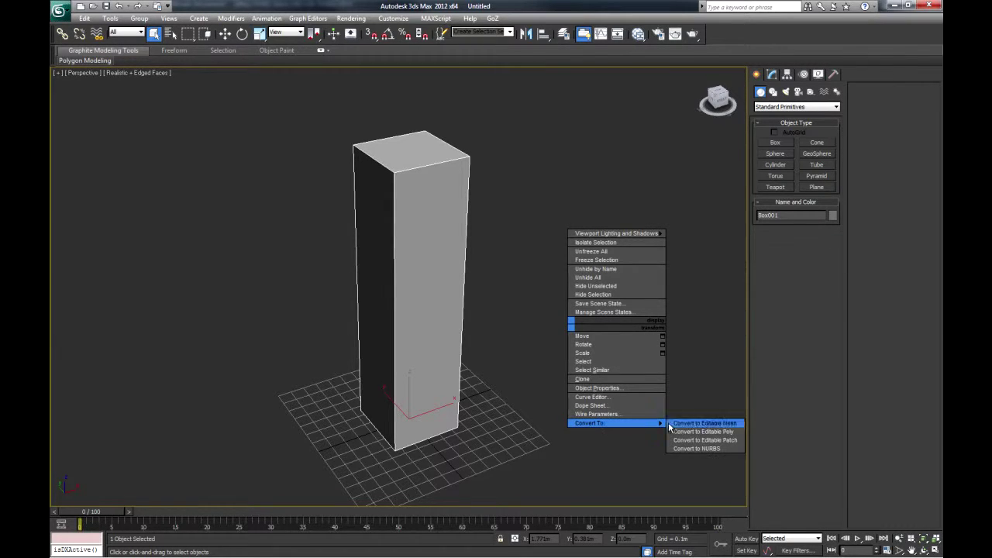
left_click(727, 430)
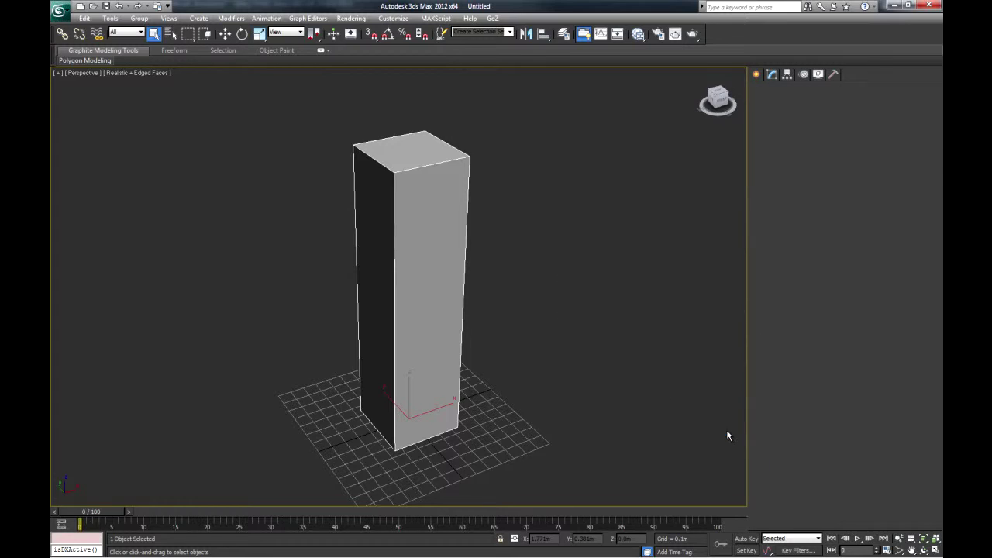
Expand the box's Editable Poly levels and switch to Edge sub-object editing.
left_click(758, 116)
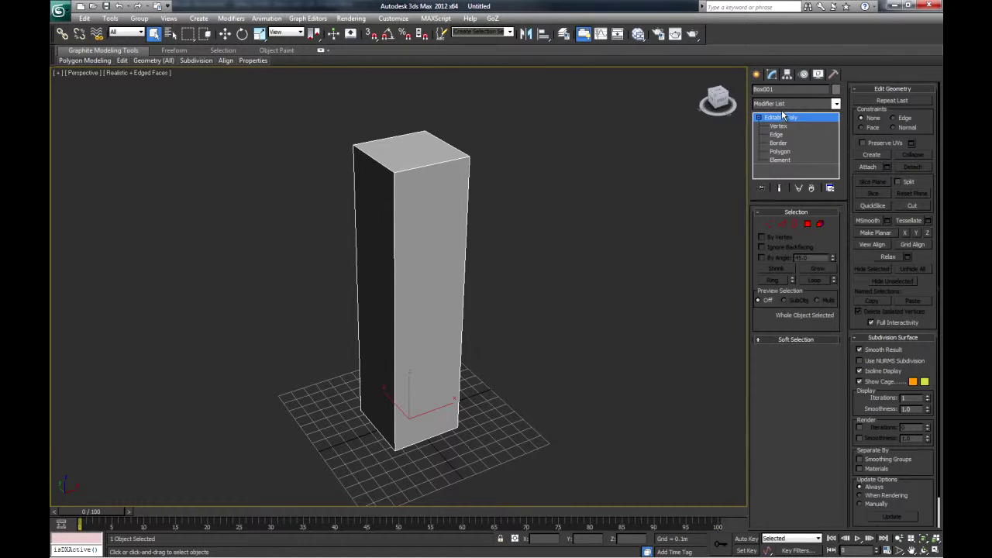
left_click(778, 134)
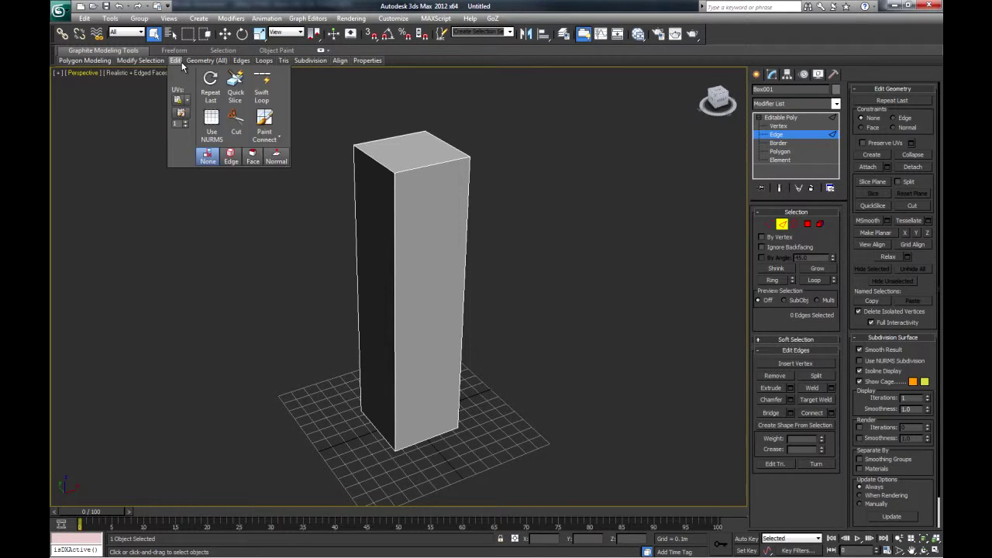
Insert a horizontal edge loop around the upper part of the box with Swift Loop and select the front polygon above it.
mouse_move(177, 60)
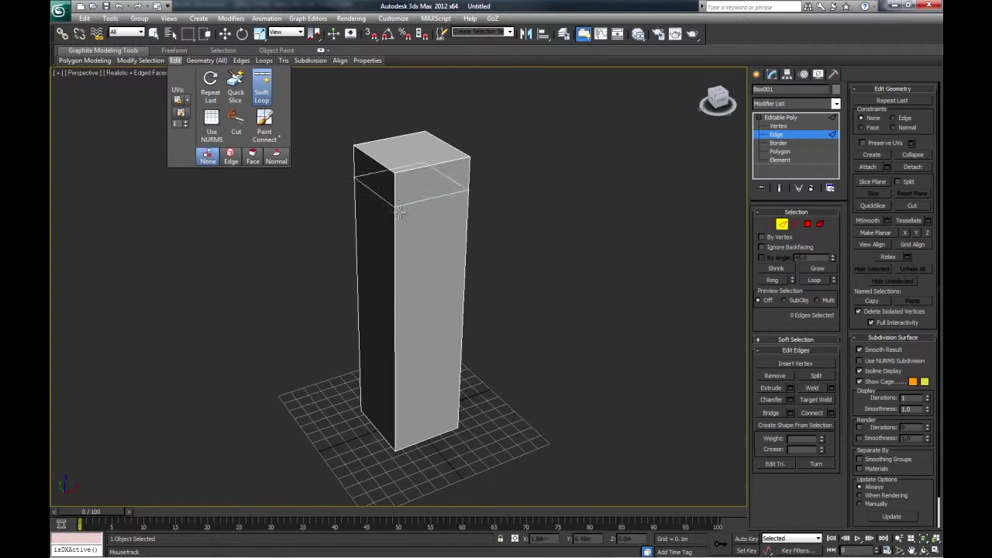
left_click(431, 232)
key("4")
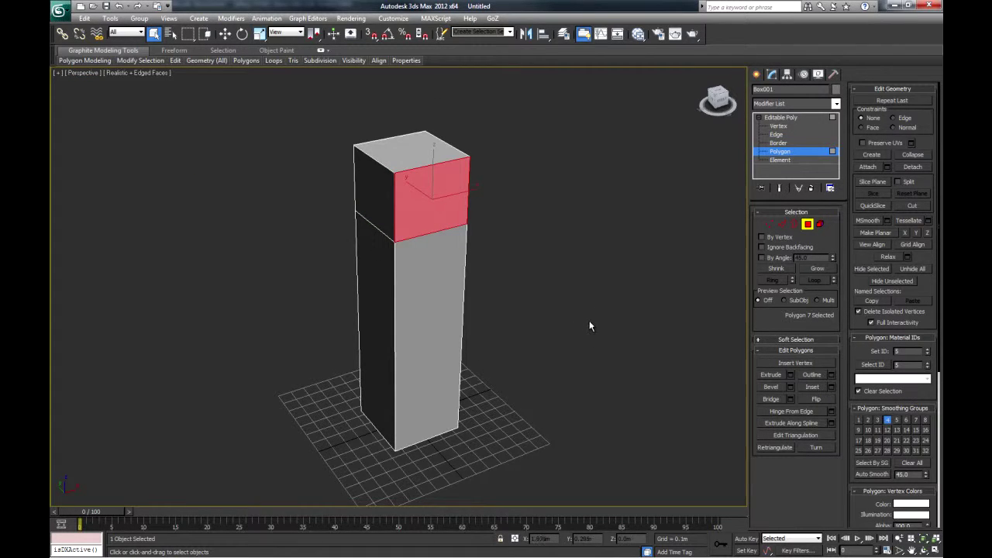
Inset the selected upper front polygon, pull it forward as a nose marking the front, and return to the object level.
key("ctrl+r")
left_click_drag(443, 321, 431, 373)
key("alt+z")
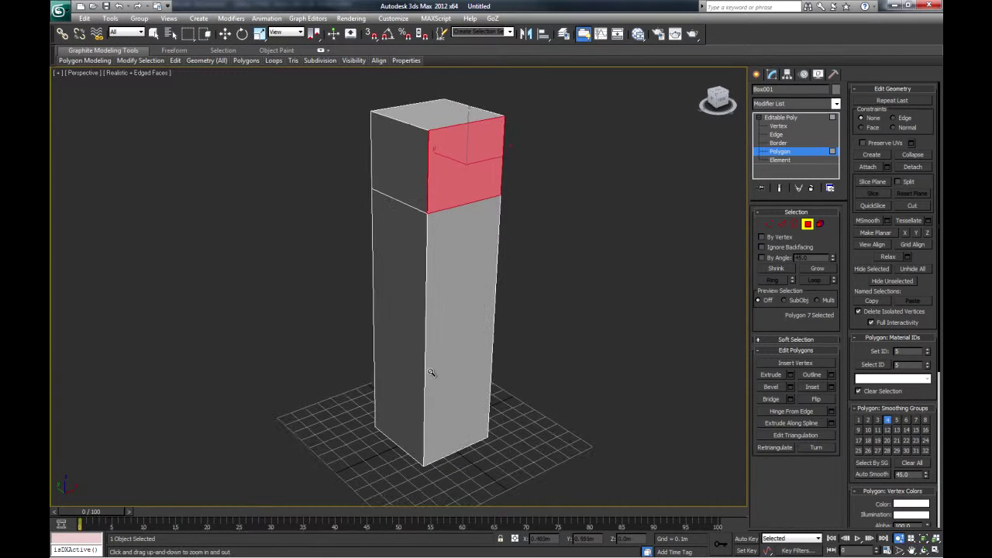
left_click(813, 384)
mouse_move(454, 181)
left_mouse_down()
mouse_move(489, 162)
mouse_move(446, 159)
mouse_move(453, 162)
left_mouse_up()
key("w")
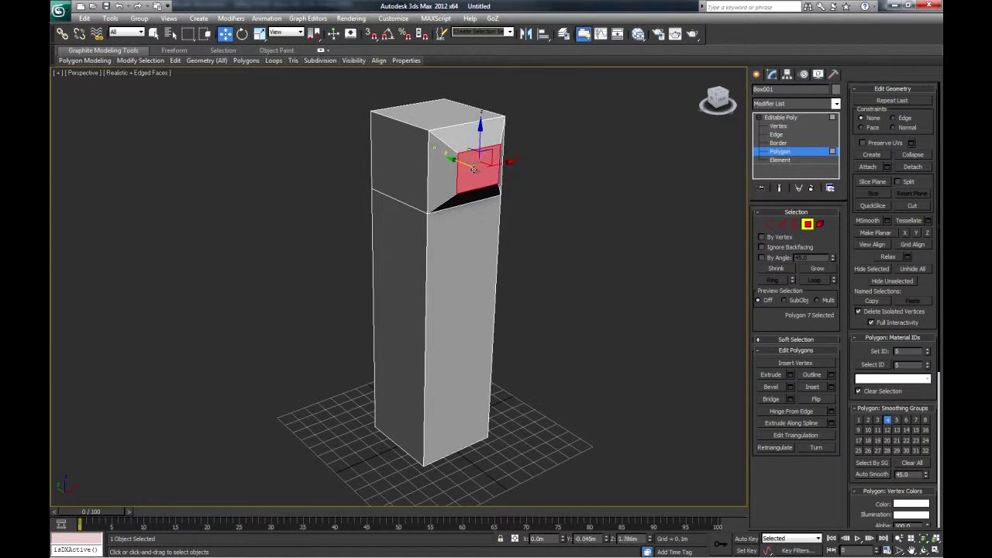
key("ctrl+r")
mouse_move(465, 321)
left_mouse_down()
mouse_move(321, 308)
mouse_move(445, 318)
mouse_move(467, 339)
mouse_move(491, 319)
mouse_move(476, 339)
mouse_move(478, 329)
left_mouse_up()
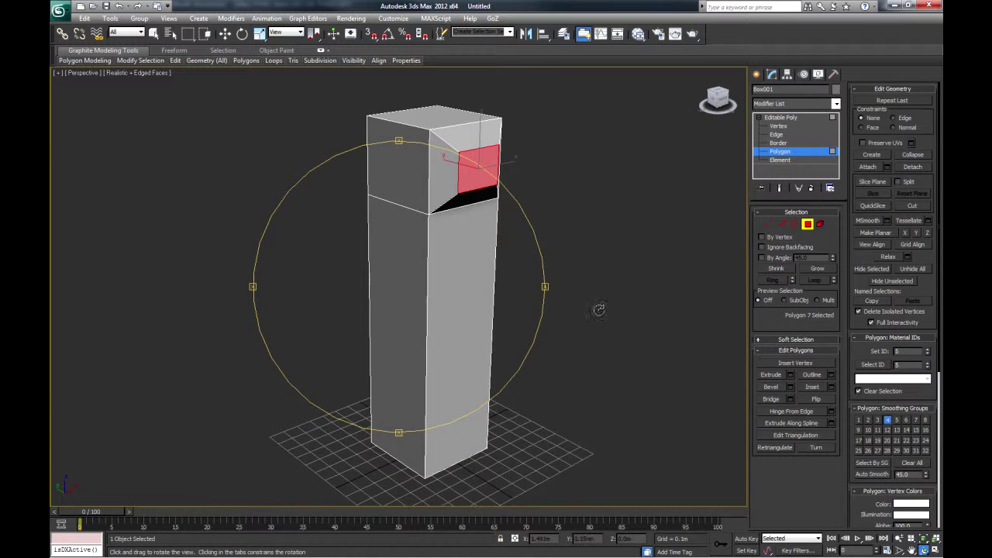
key("q")
left_click(787, 118)
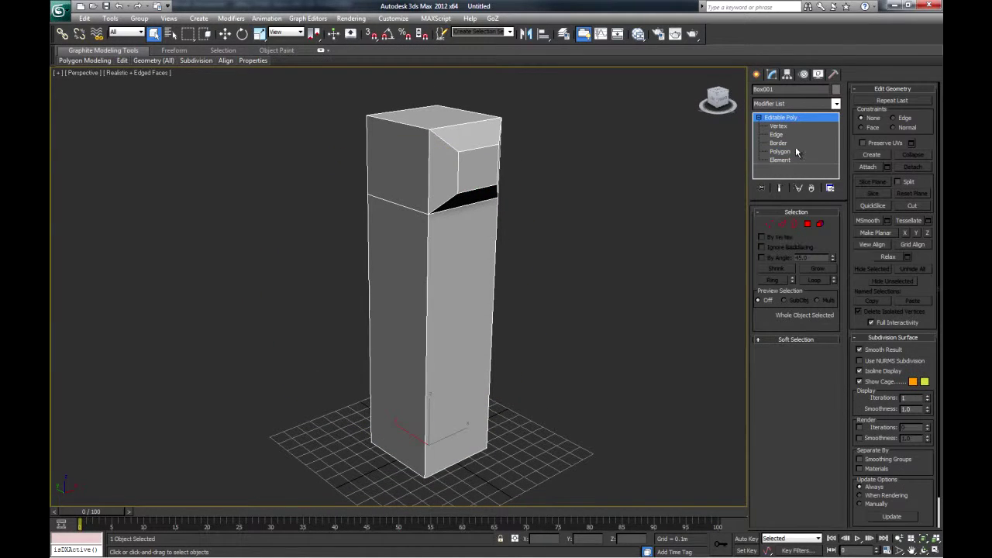
Send the box to ZBrush with GoZ and check how it sits on the floor grid.
left_click(494, 19)
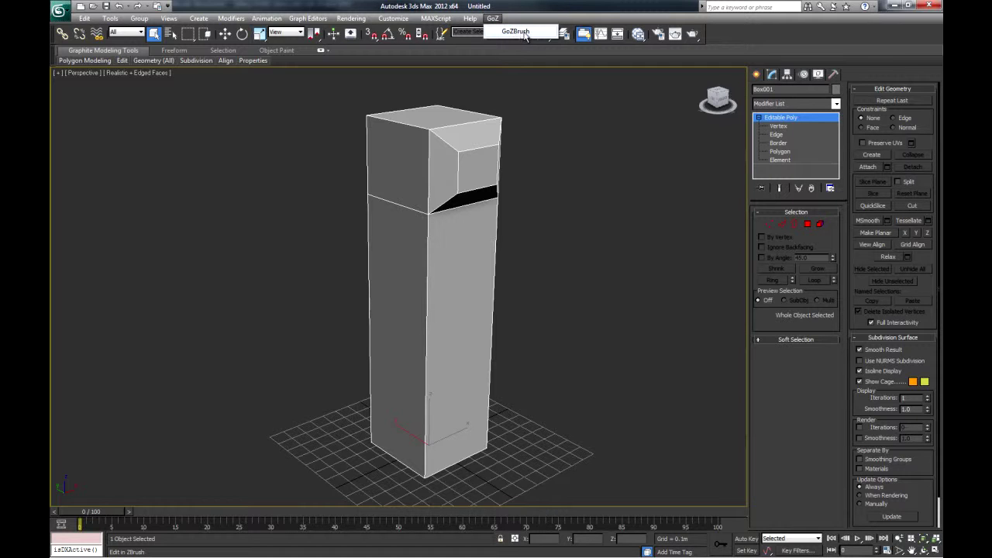
left_click(512, 33)
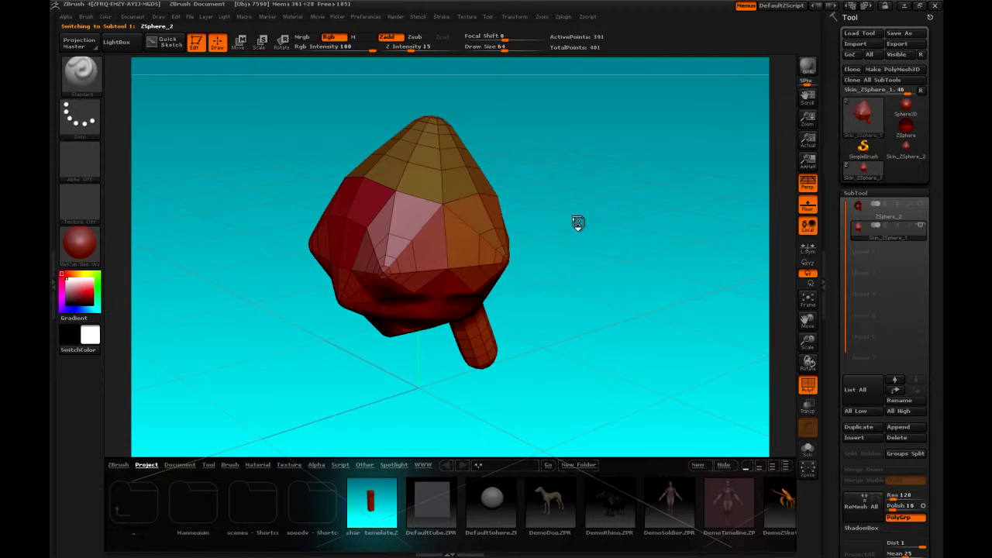
mouse_move(577, 221)
left_mouse_down()
mouse_move(607, 369)
mouse_move(598, 398)
mouse_move(629, 401)
mouse_move(620, 394)
left_mouse_up()
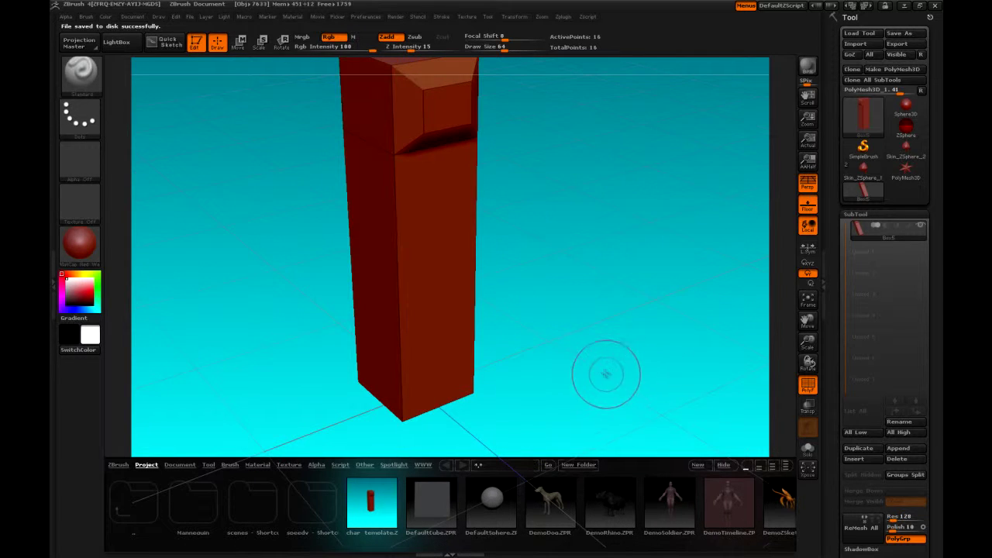
mouse_move(560, 354)
left_mouse_down()
mouse_move(553, 370)
mouse_move(565, 380)
mouse_move(548, 354)
mouse_move(489, 356)
mouse_move(470, 377)
mouse_move(537, 350)
mouse_move(549, 371)
mouse_move(422, 331)
left_mouse_up()
key("ctrl")
mouse_move(553, 358)
left_mouse_down()
mouse_move(563, 365)
mouse_move(567, 354)
left_mouse_up()
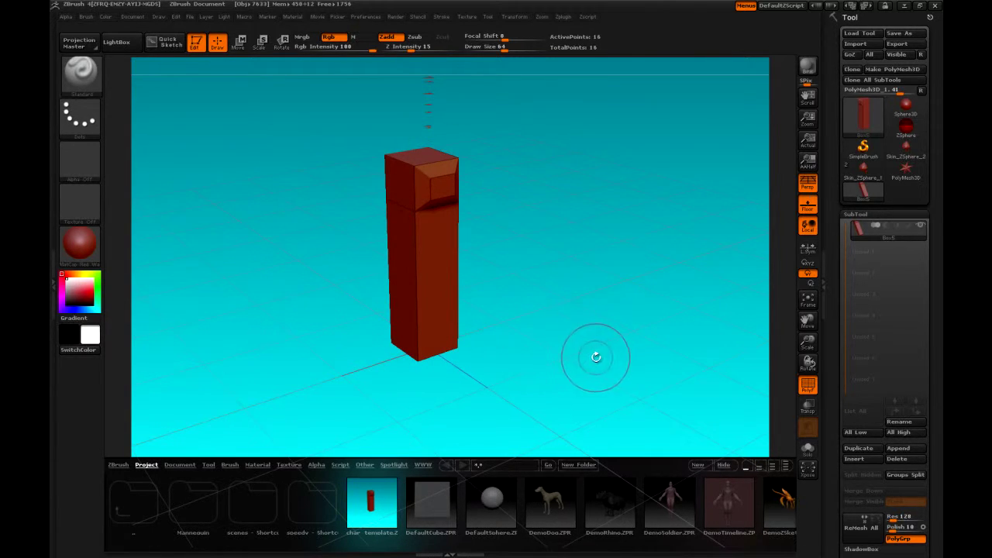
left_click_drag(574, 361, 574, 364)
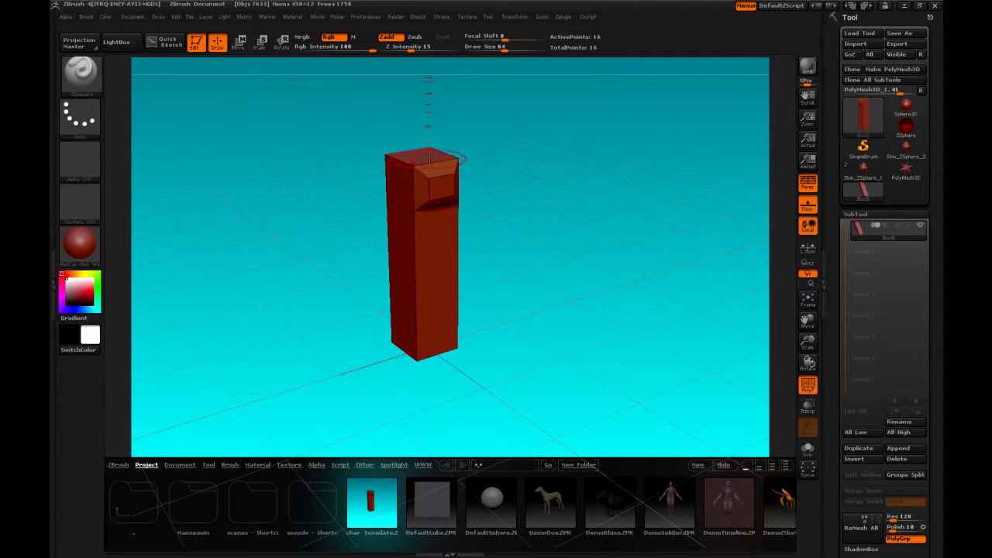
Send the box back to 3ds Max with GoZ and check its position relative to the grid.
mouse_move(878, 237)
left_click(851, 55)
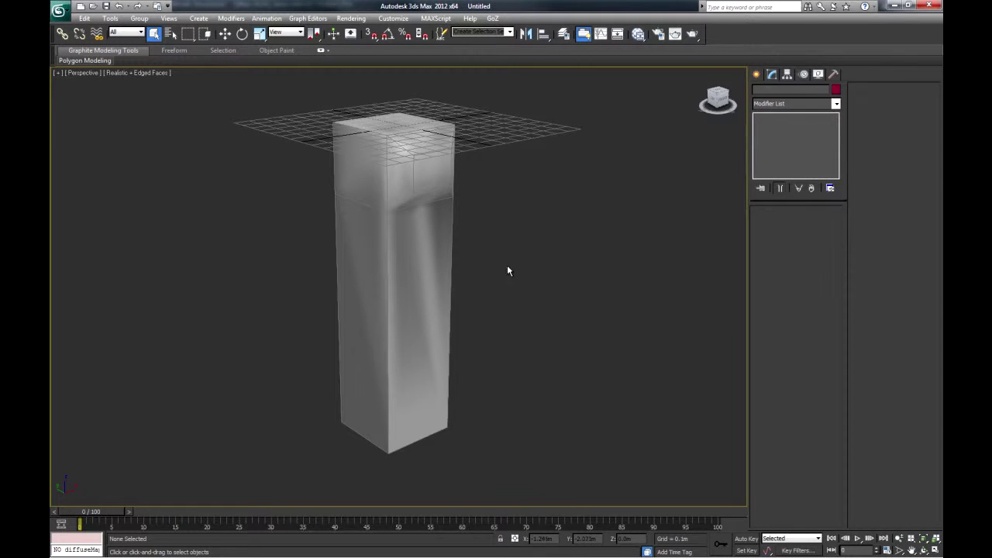
middle_click_drag(458, 325, 462, 332, "alt")
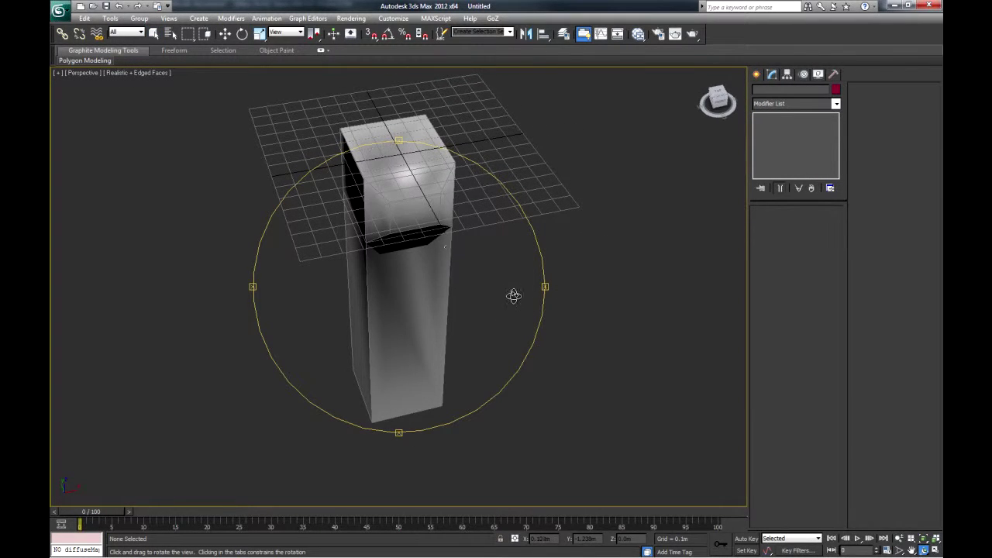
middle_click_drag(514, 295, 556, 246, "alt")
middle_click_drag(510, 277, 411, 155, "alt")
middle_click_drag(433, 224, 442, 343, "alt")
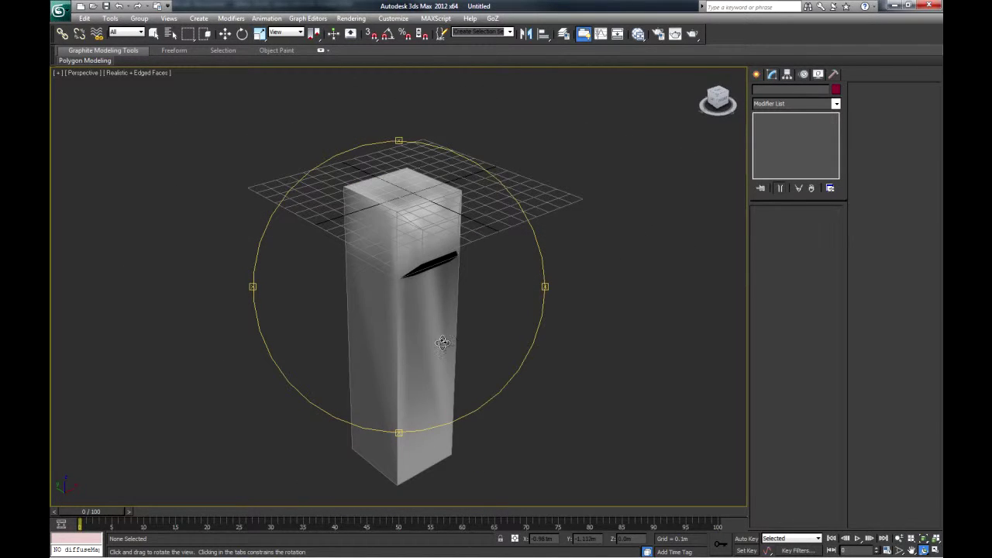
Select the returned box and apply Hard shading to its polygons, finishing back at the object level.
right_click(459, 361)
left_click(475, 334)
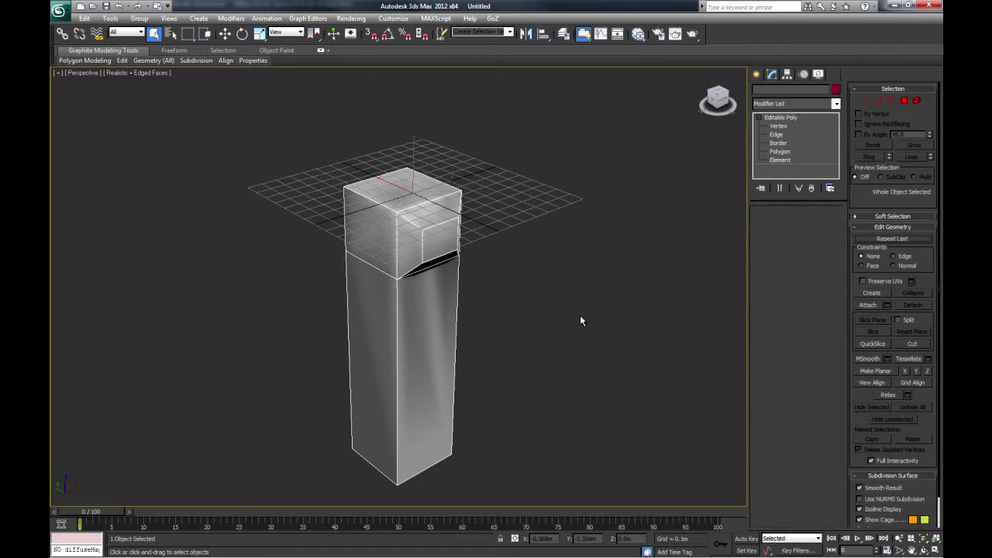
left_click(783, 152)
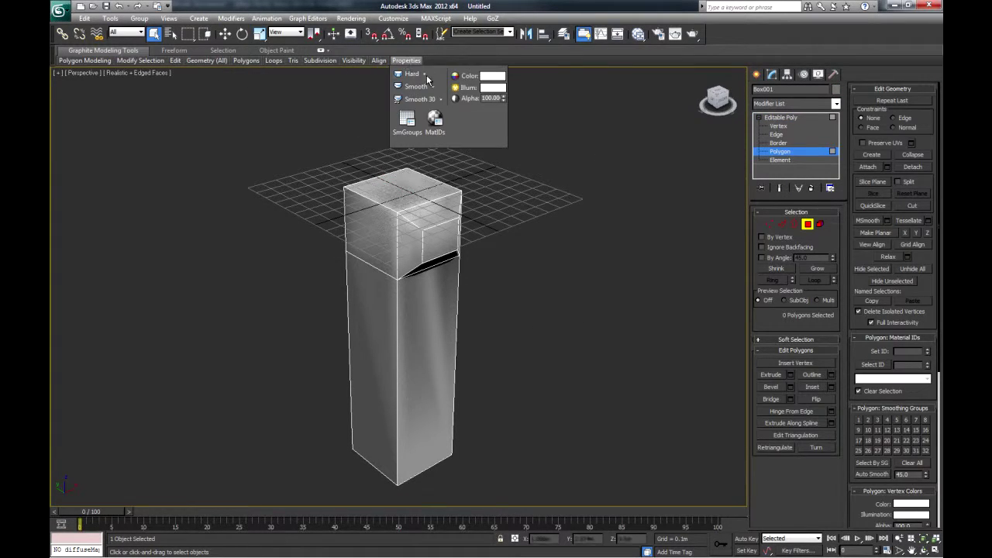
left_click(417, 74)
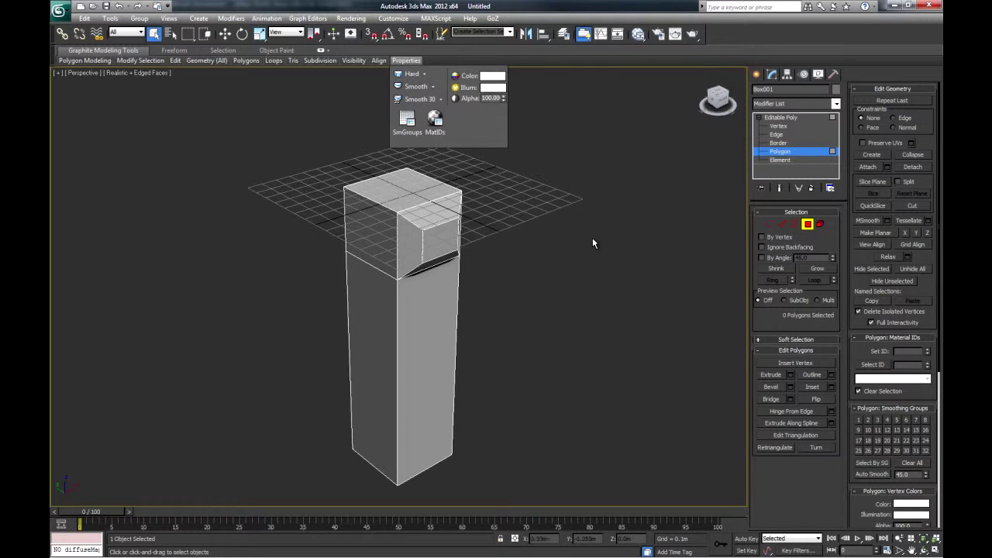
key("4")
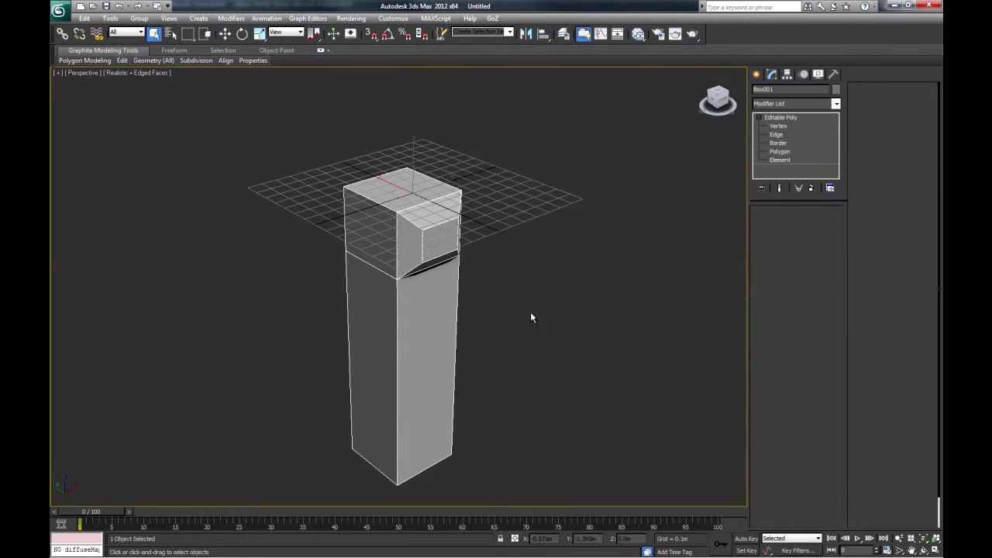
In the Front view, move the box up about 2 m so its base rests on the horizontal grid axis.
key("f")
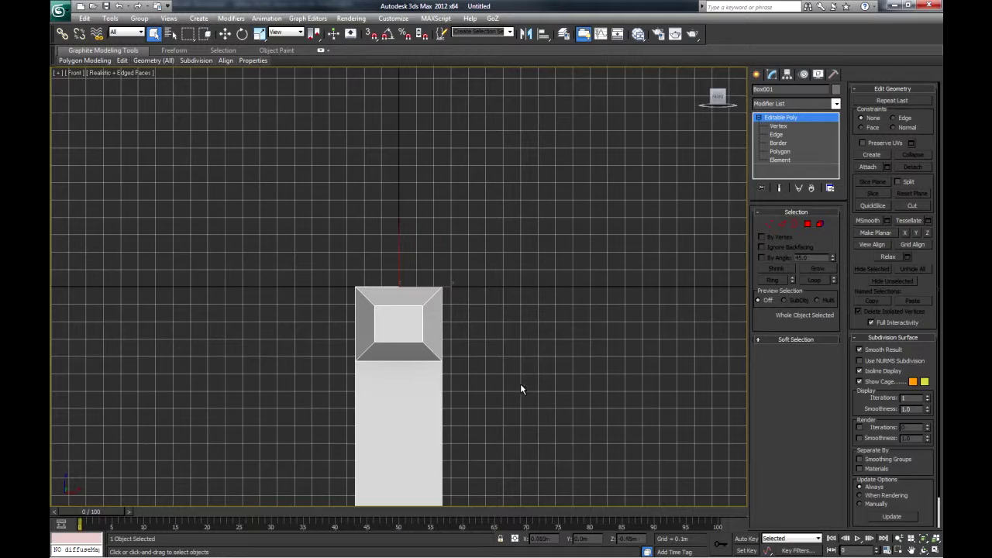
key("alt+z")
left_click_drag(520, 390, 498, 334)
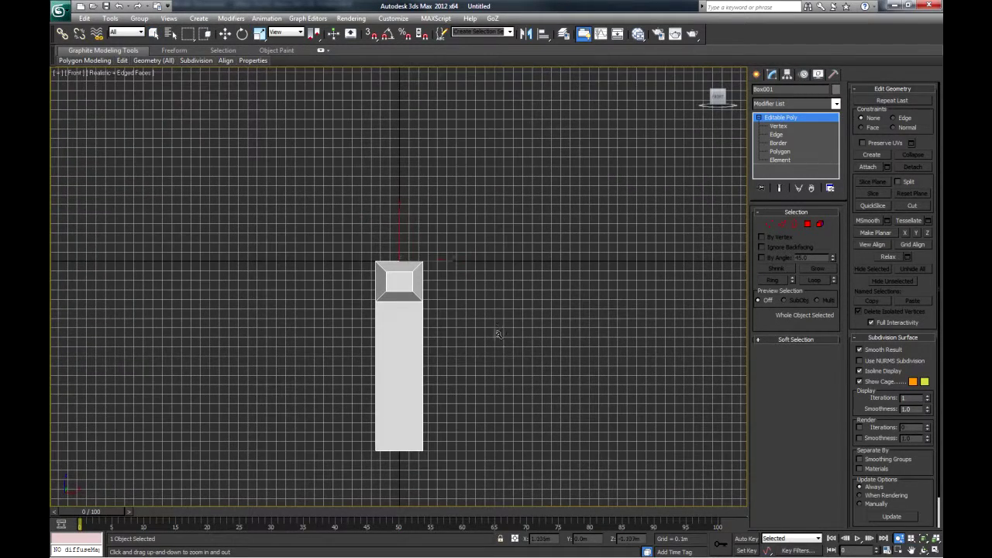
key("w")
left_click_drag(400, 225, 416, 35)
key("alt+z")
left_click_drag(499, 287, 465, 334)
key("ctrl+p")
left_click_drag(534, 253, 574, 313)
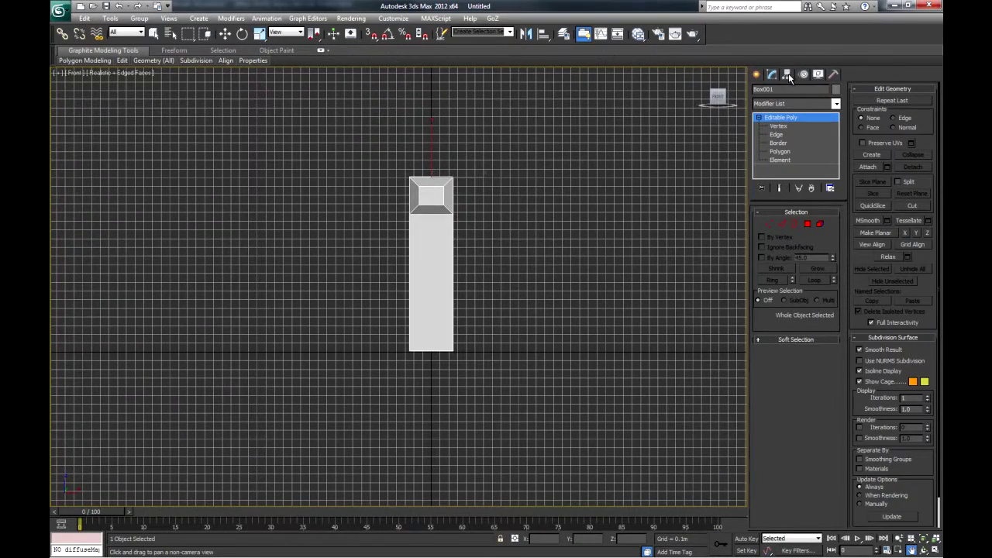
With Affect Pivot Only, move the box's pivot down to the centre of its base.
left_click(787, 74)
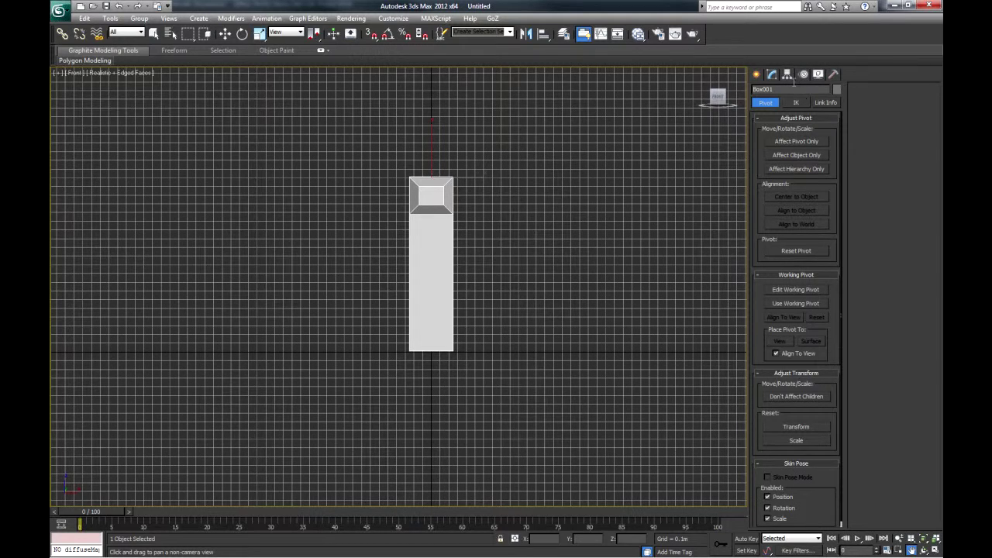
left_click(803, 143)
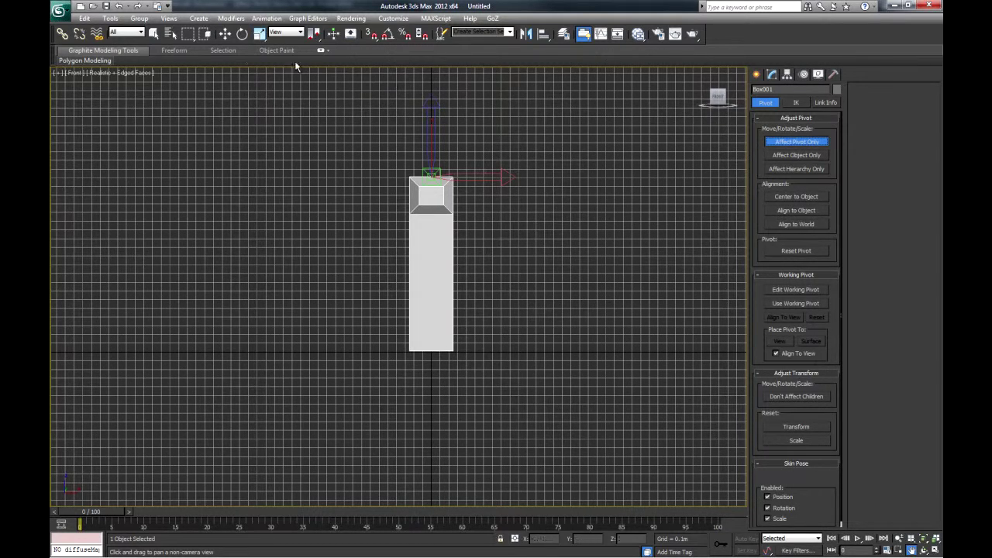
key("w")
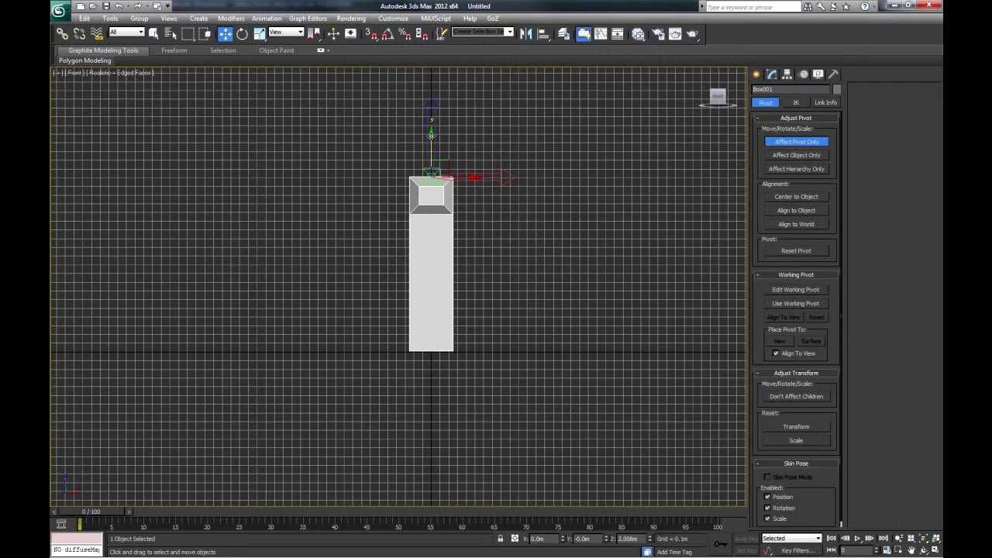
left_click_drag(431, 135, 431, 309)
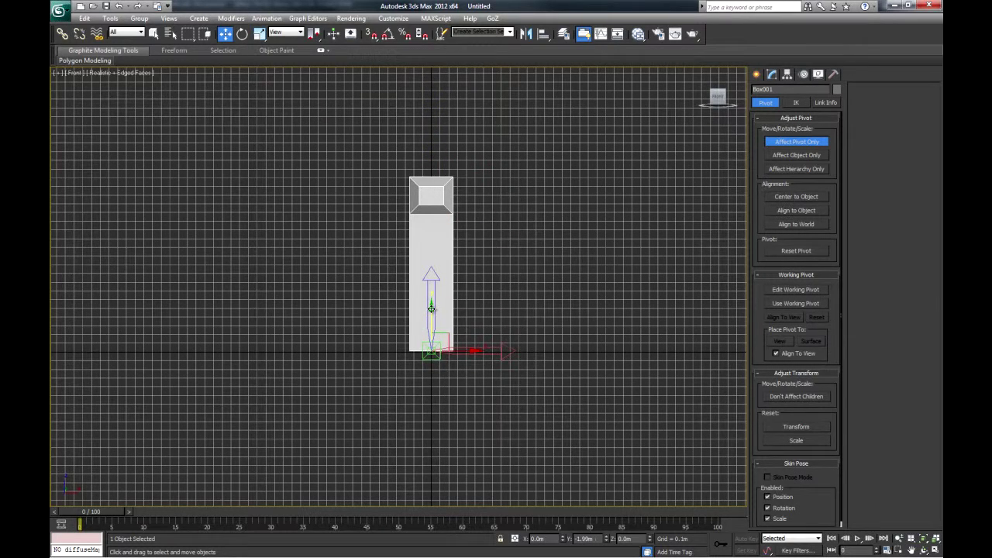
scroll(432, 365, "up", 10)
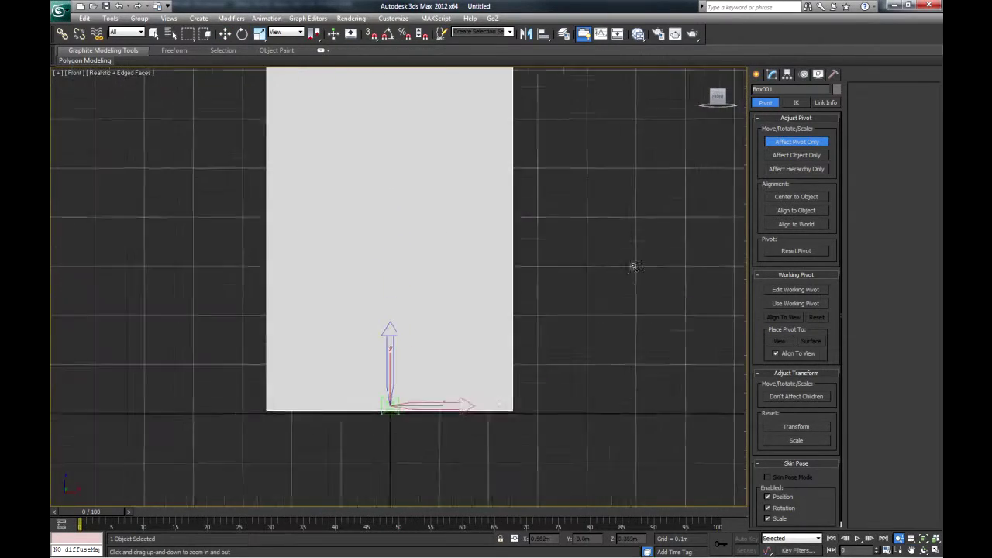
middle_click_drag(519, 359, 487, 317)
scroll(482, 348, "up", 4)
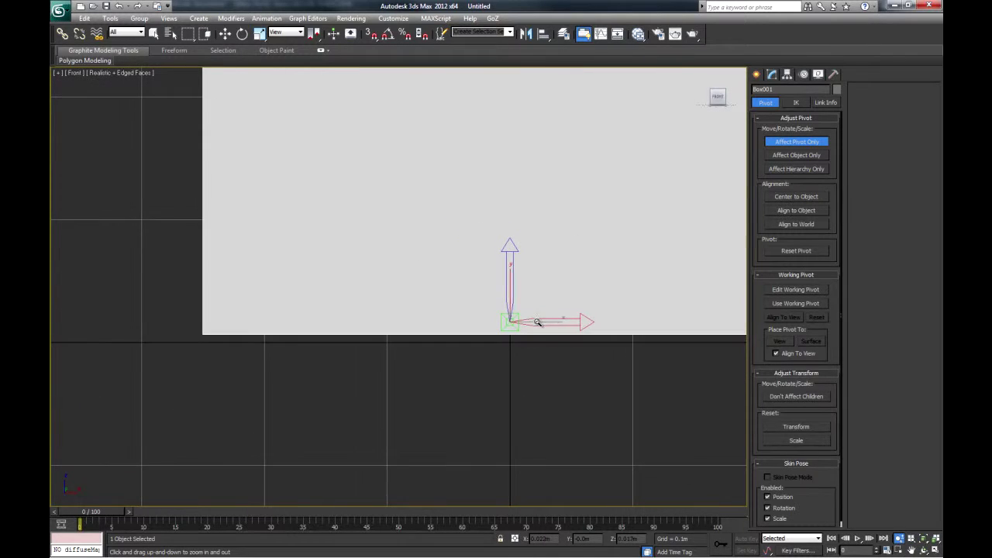
left_click_drag(510, 280, 512, 291)
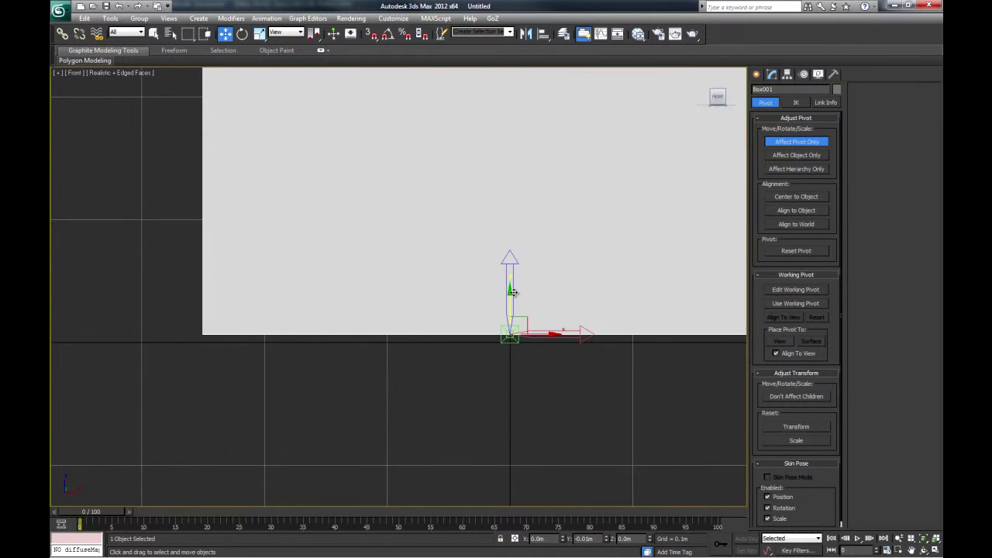
Leave pivot editing, lower the box slightly so its base meets the ground axis, and restore the Perspective view.
left_click(772, 74)
left_click_drag(509, 293, 512, 297)
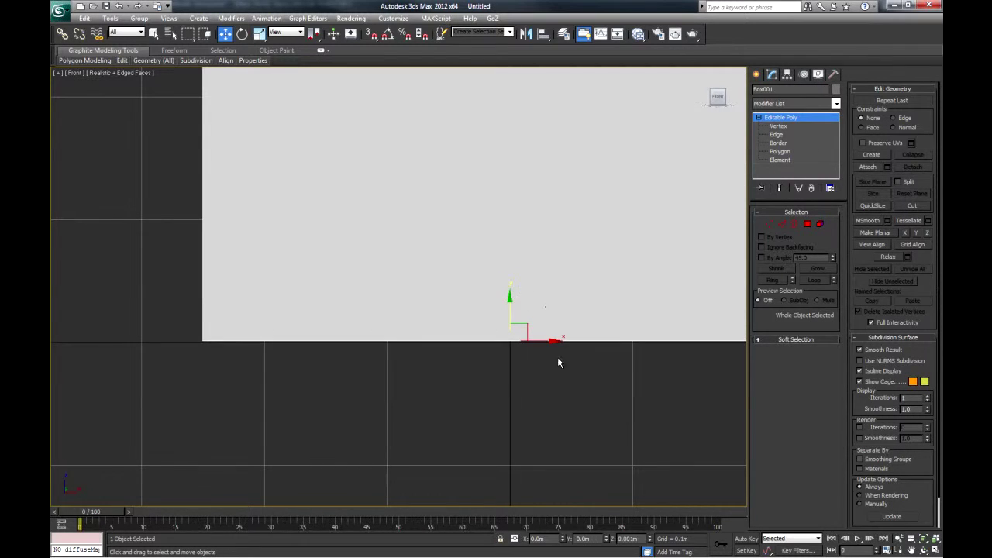
middle_click_drag(558, 362, 464, 359, "alt")
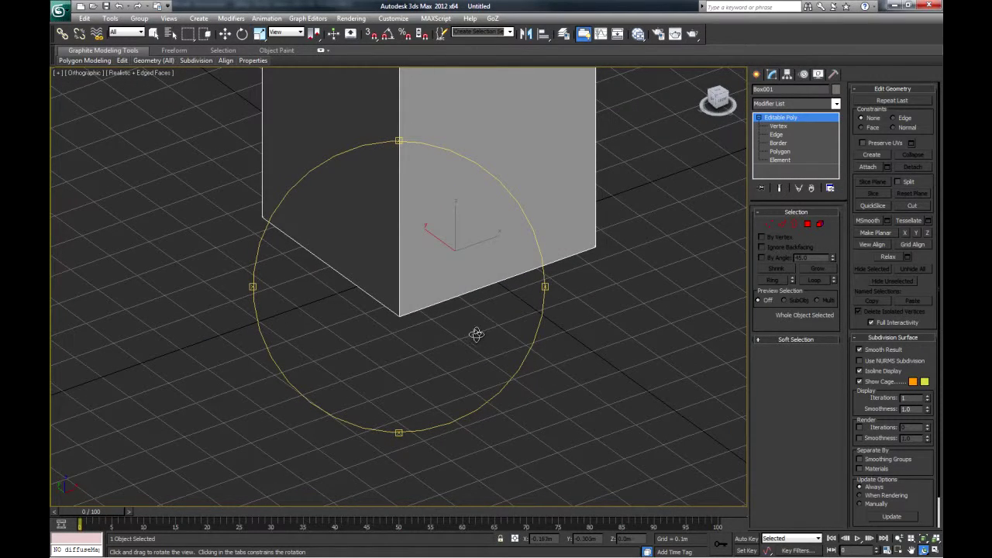
key("p")
Move the box about 0.1 m in the negative Y direction and check its placement on the grid from several sides.
middle_click_drag(478, 342, 507, 346, "ctrl+alt")
key("w")
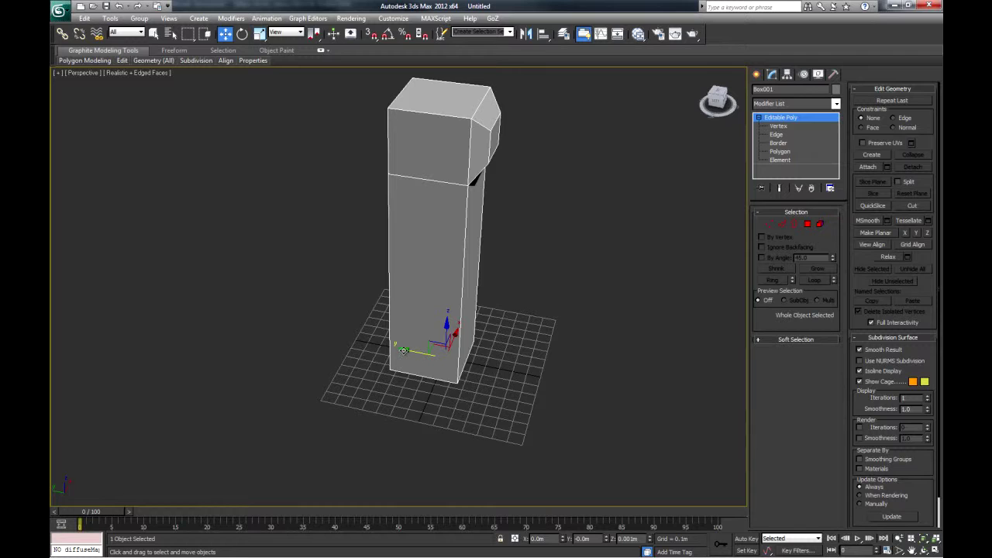
left_click_drag(403, 350, 417, 352)
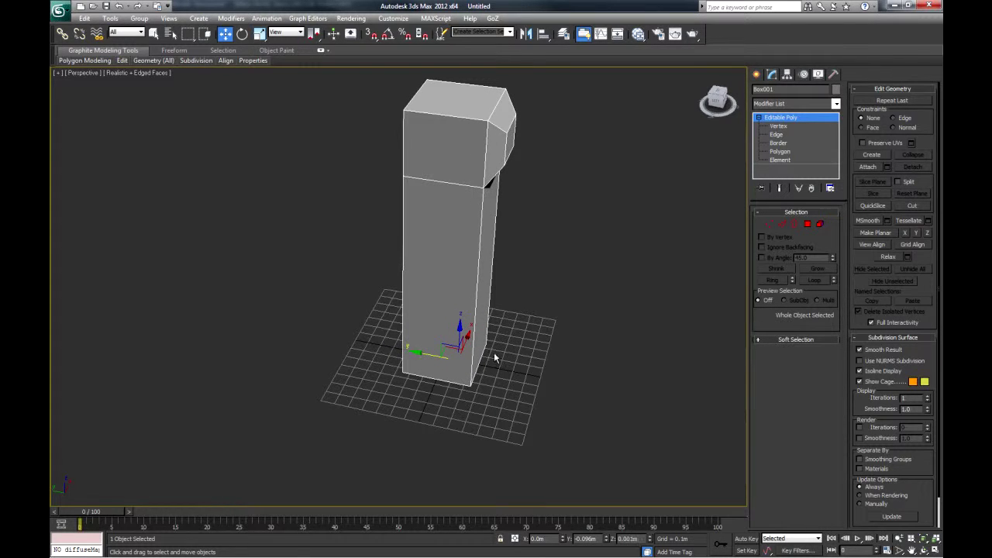
middle_click_drag(494, 357, 421, 374, "alt")
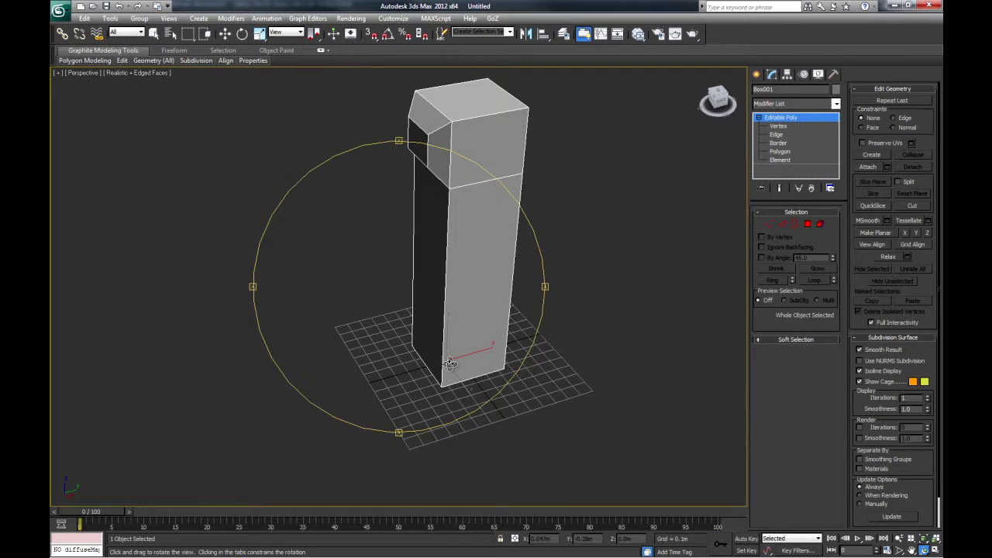
left_click_drag(425, 393, 458, 369)
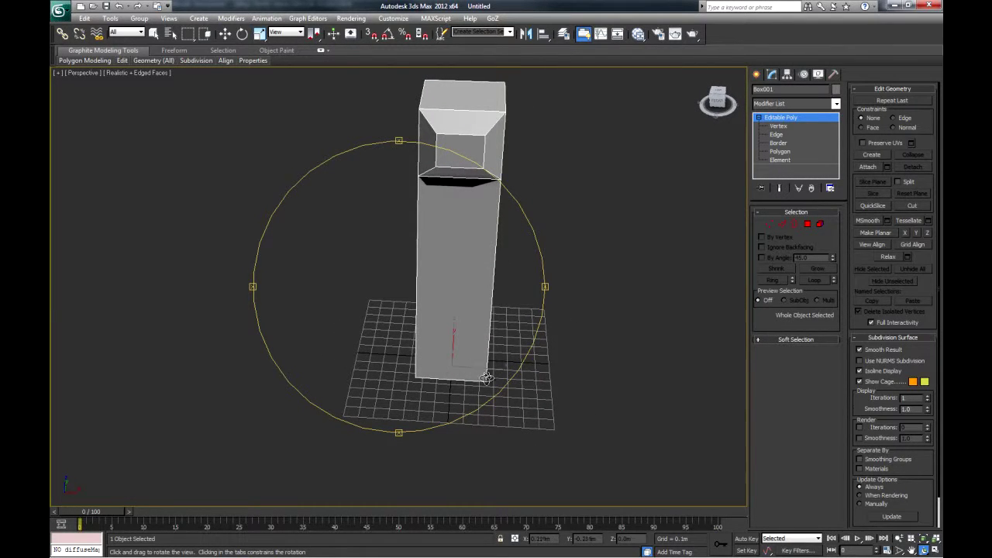
left_click_drag(501, 357, 476, 366)
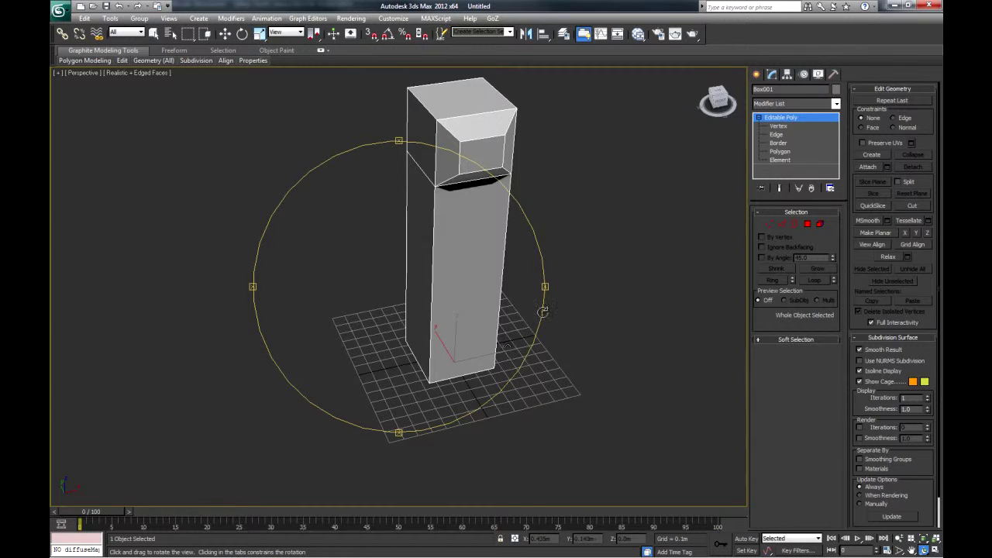
Send the whole box from 3ds Max to ZBrush with GoZ and check how it stands on the floor grid.
key("w")
left_click(779, 125)
left_click(787, 118)
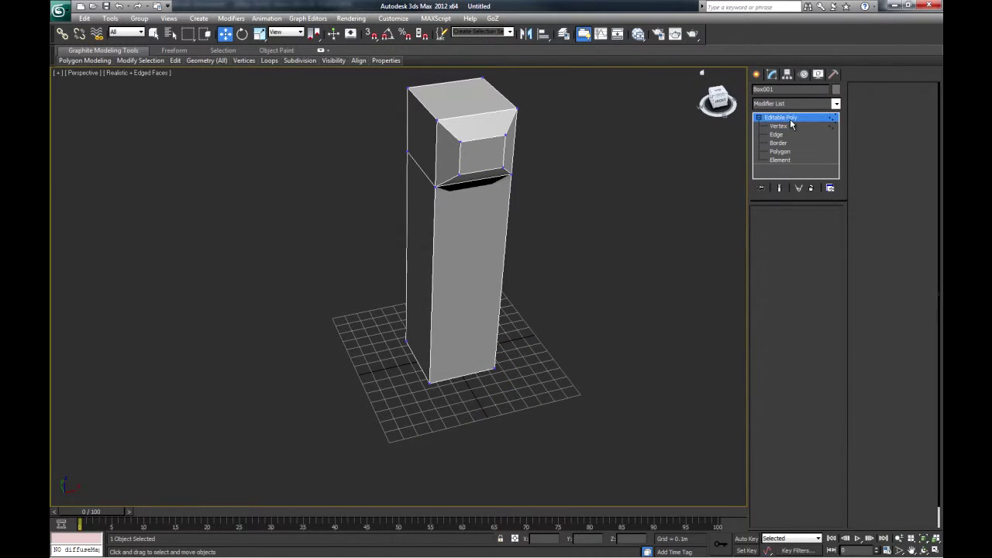
left_click(494, 18)
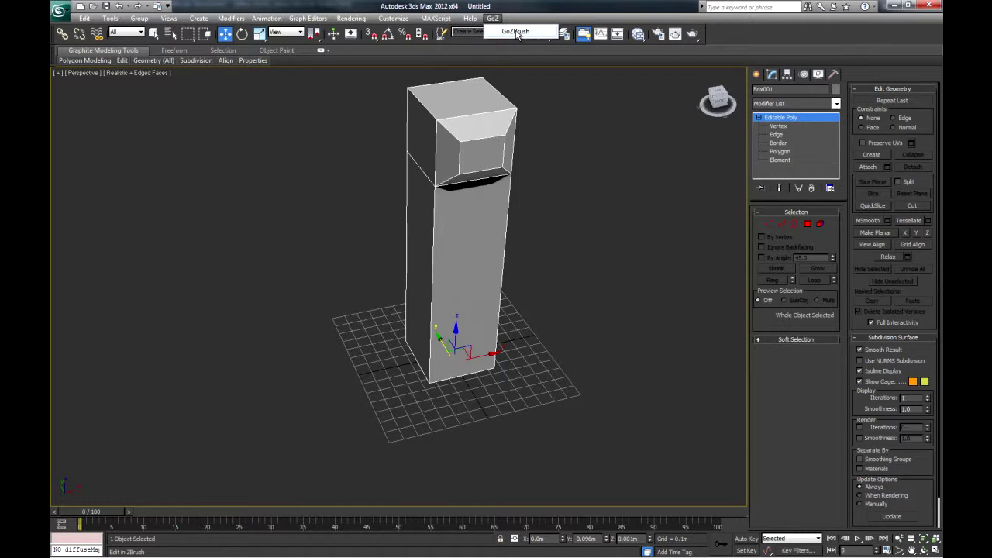
left_click(515, 32)
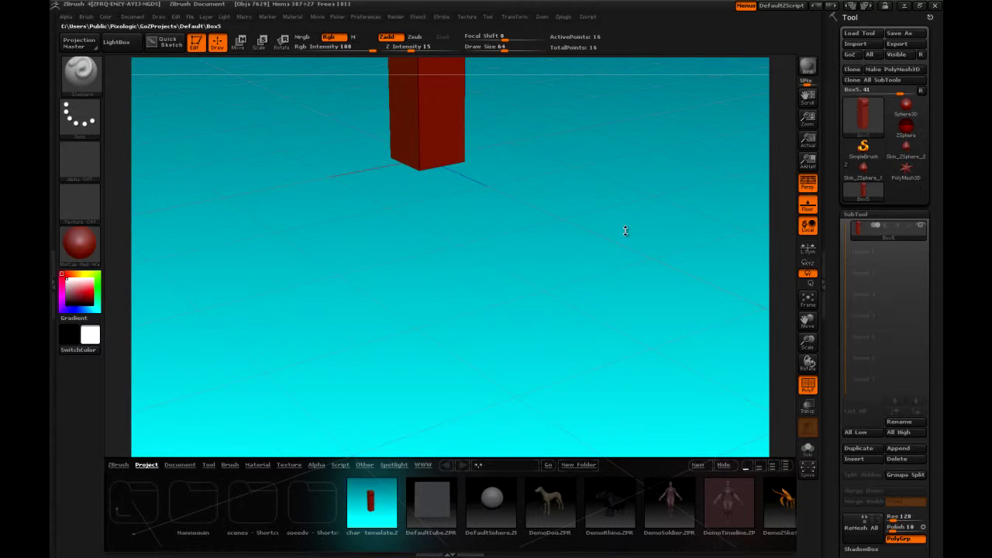
left_click_drag(489, 256, 466, 293)
mouse_move(519, 228)
left_mouse_down()
mouse_move(527, 372)
mouse_move(566, 329)
mouse_move(576, 284)
mouse_move(596, 279)
mouse_move(591, 317)
left_mouse_up()
left_click_drag(536, 370, 571, 369)
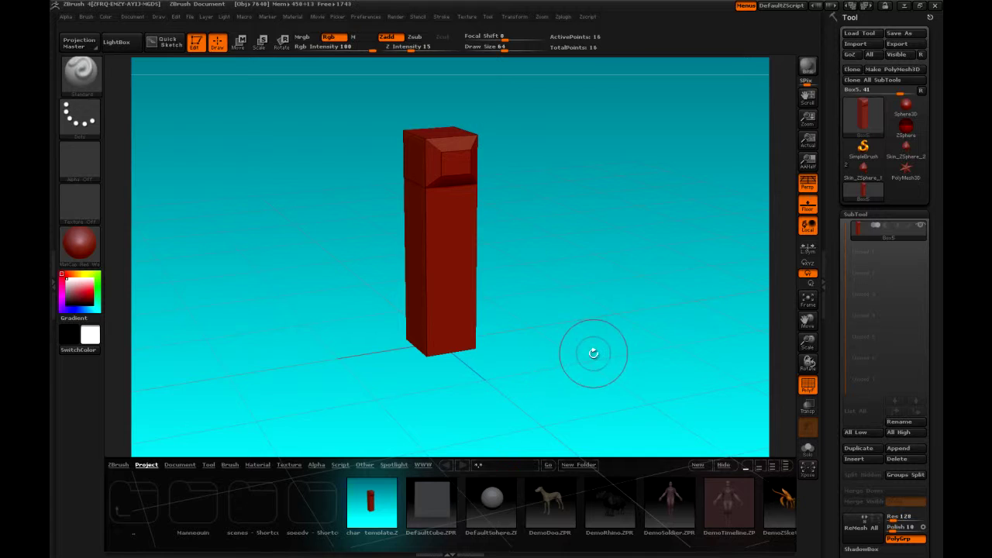
left_click_drag(594, 376, 608, 355)
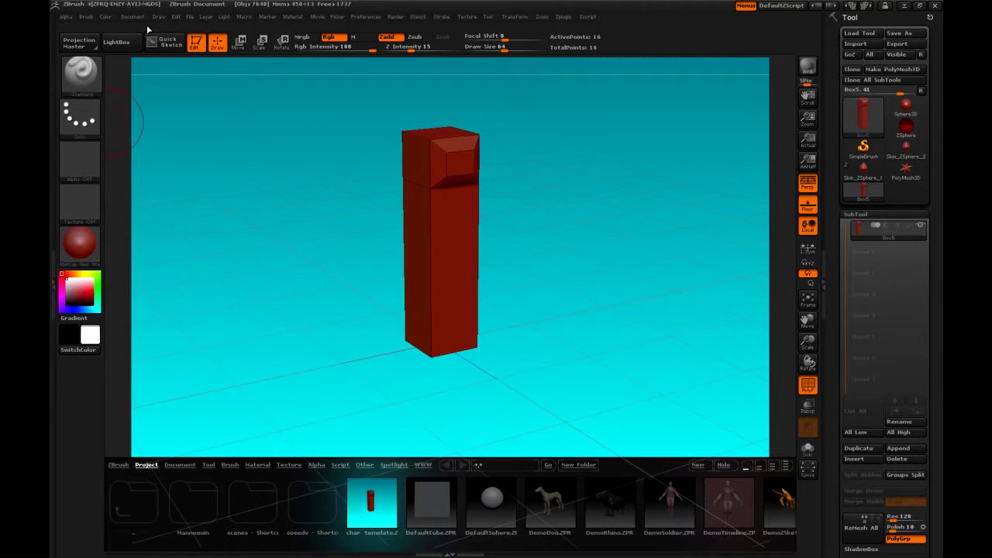
Set the floor's grid size to 0.1 and check the box against the grid.
left_click(159, 19)
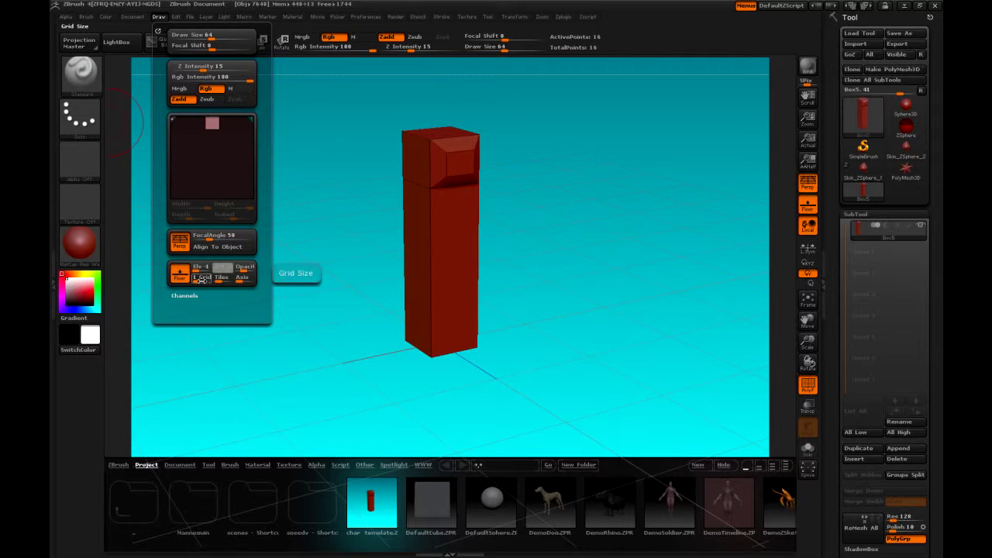
left_click_drag(200, 280, 194, 281)
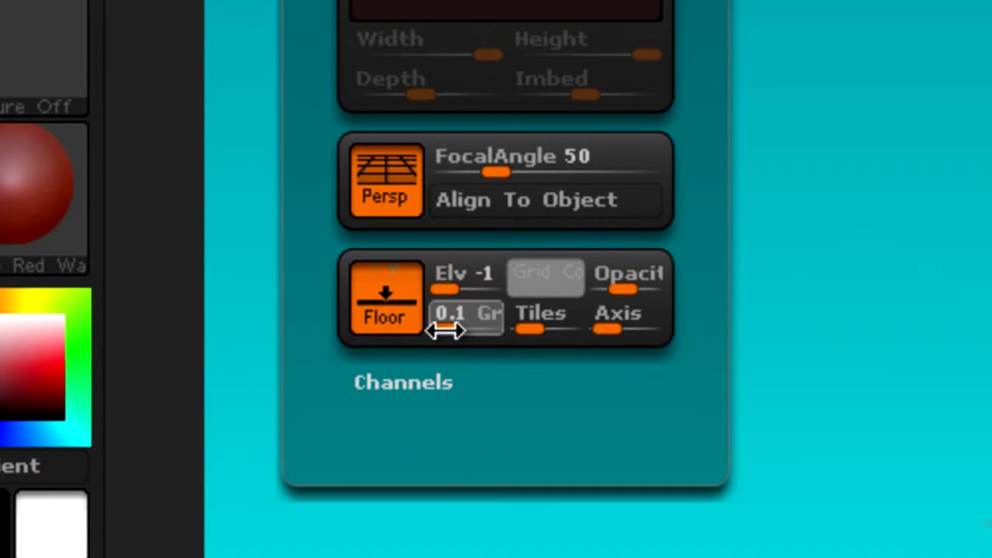
left_click(444, 331)
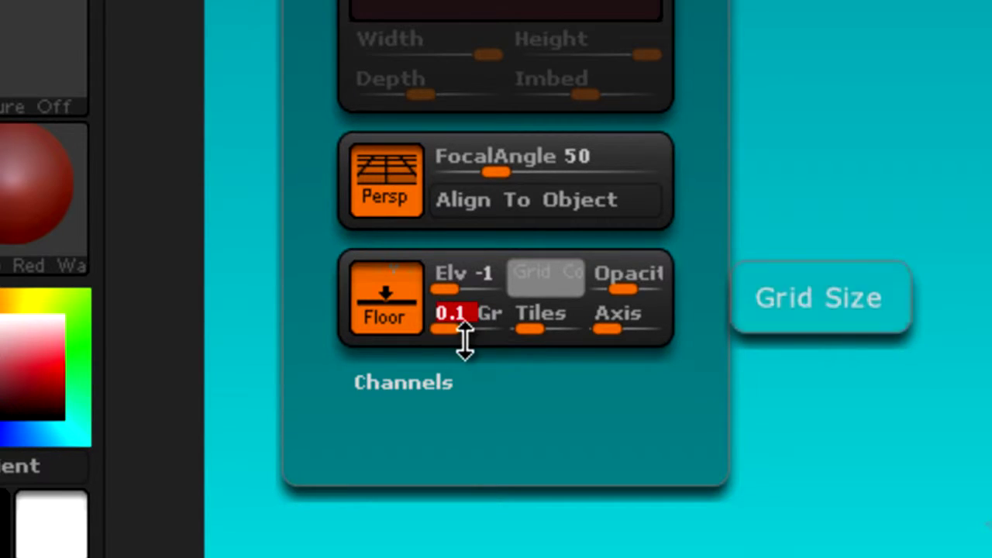
left_click_drag(465, 336, 502, 328)
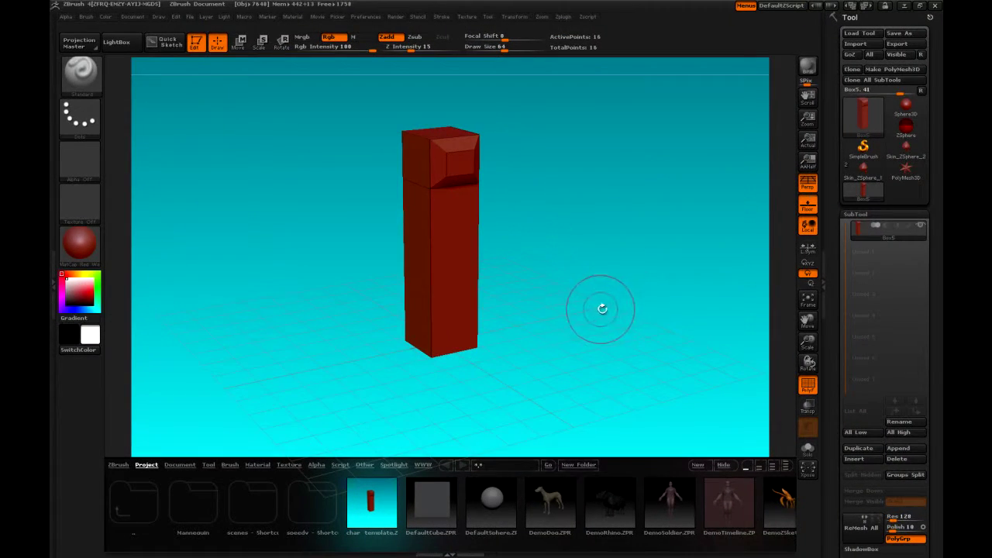
left_click_drag(602, 309, 582, 289)
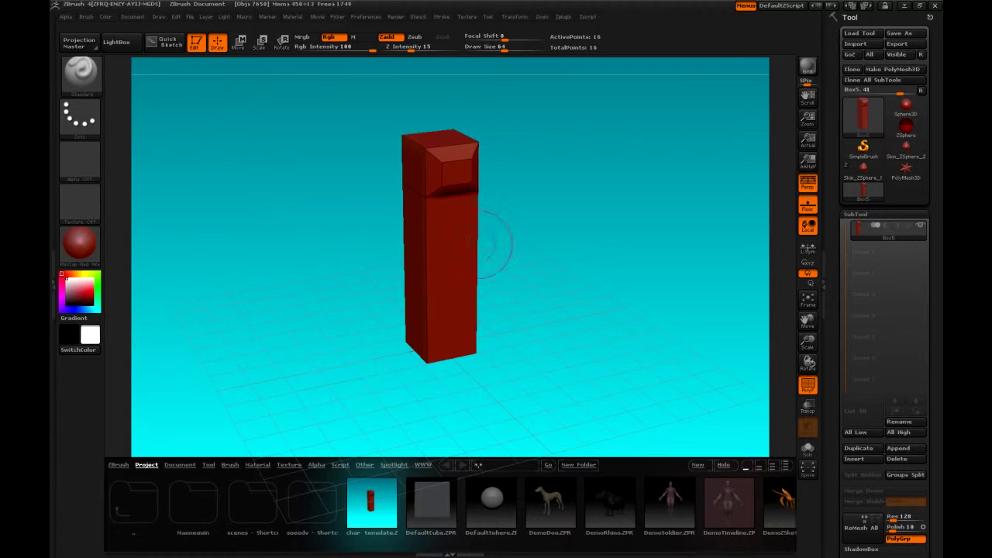
left_click_drag(591, 351, 578, 341)
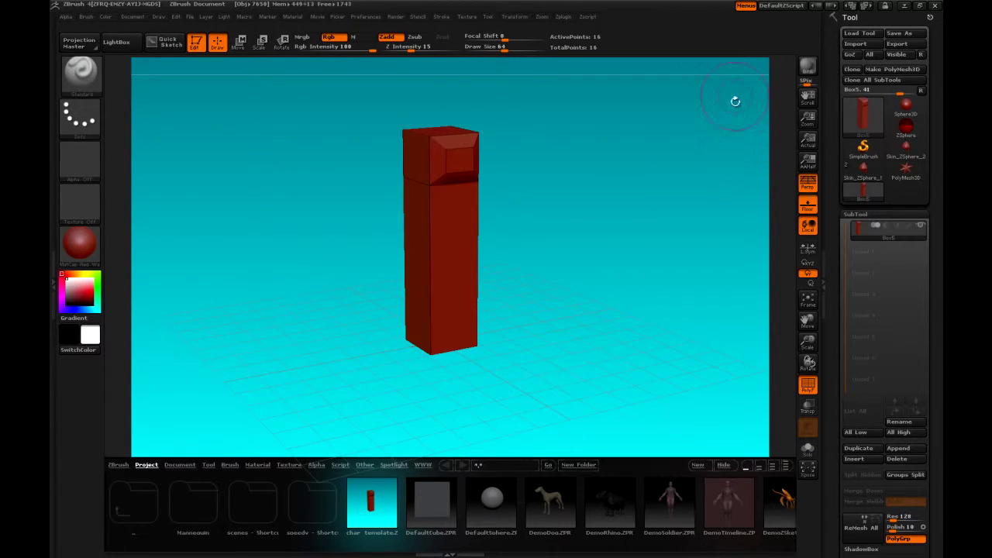
left_click_drag(612, 343, 602, 342)
Hide LightBox, frame the box and inspect its front marker and base from several angles.
key("ctrl")
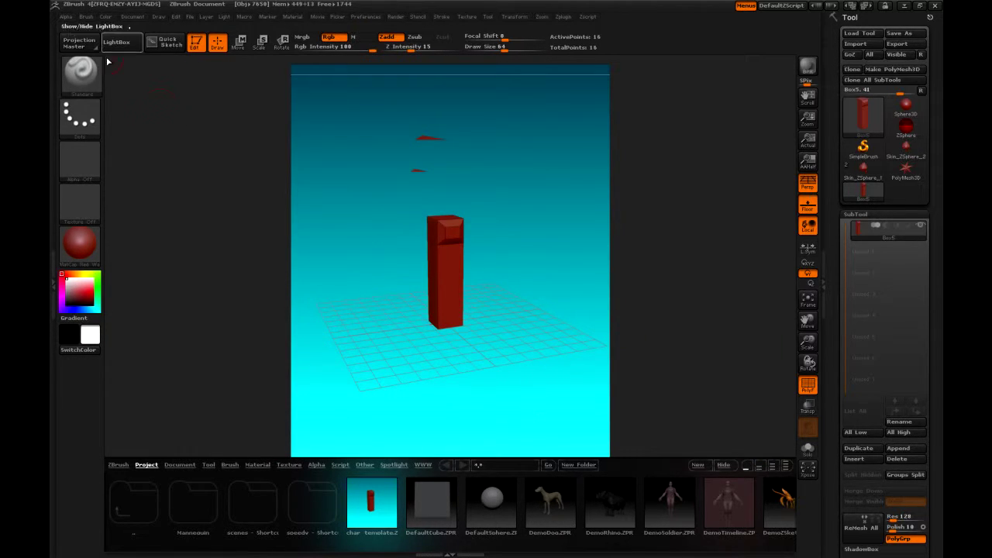
left_click(118, 47)
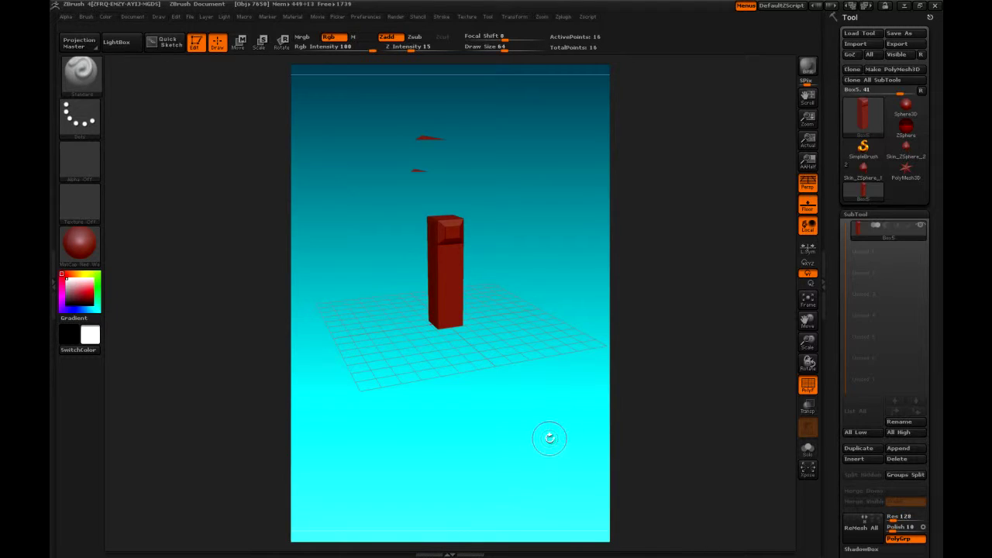
left_click_drag(549, 439, 544, 255)
key("f")
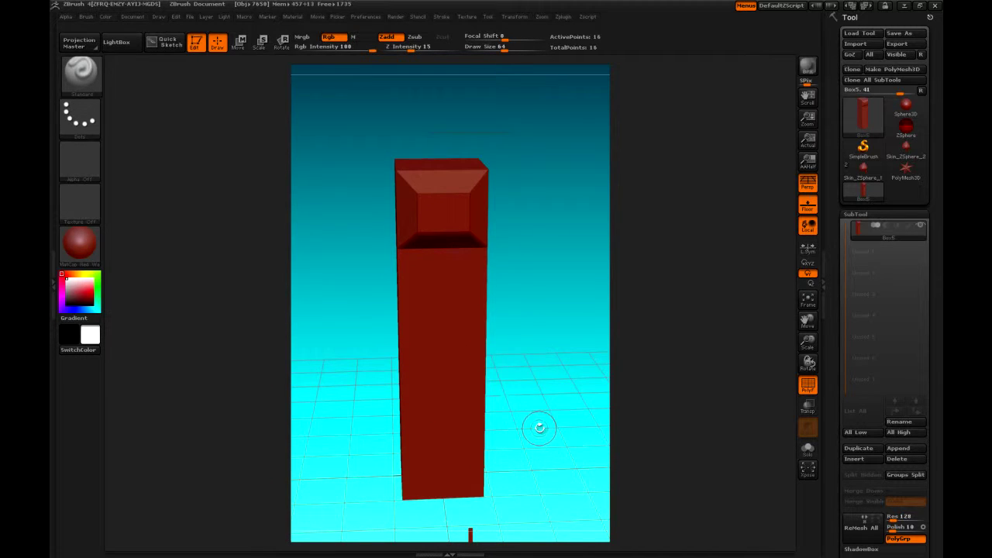
left_click_drag(540, 427, 666, 369, "alt")
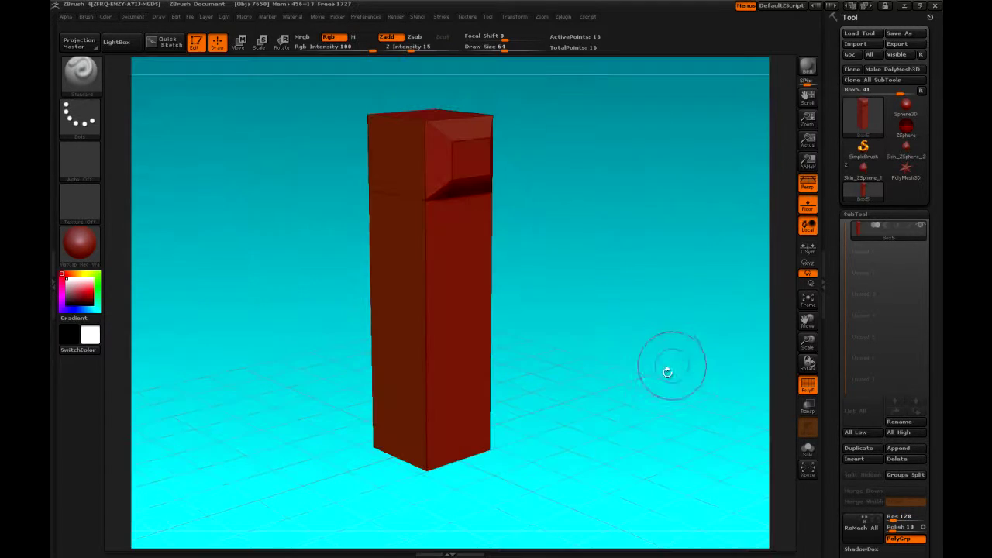
mouse_move(583, 406)
left_mouse_down()
mouse_move(589, 434)
mouse_move(587, 410)
mouse_move(580, 445)
left_mouse_up()
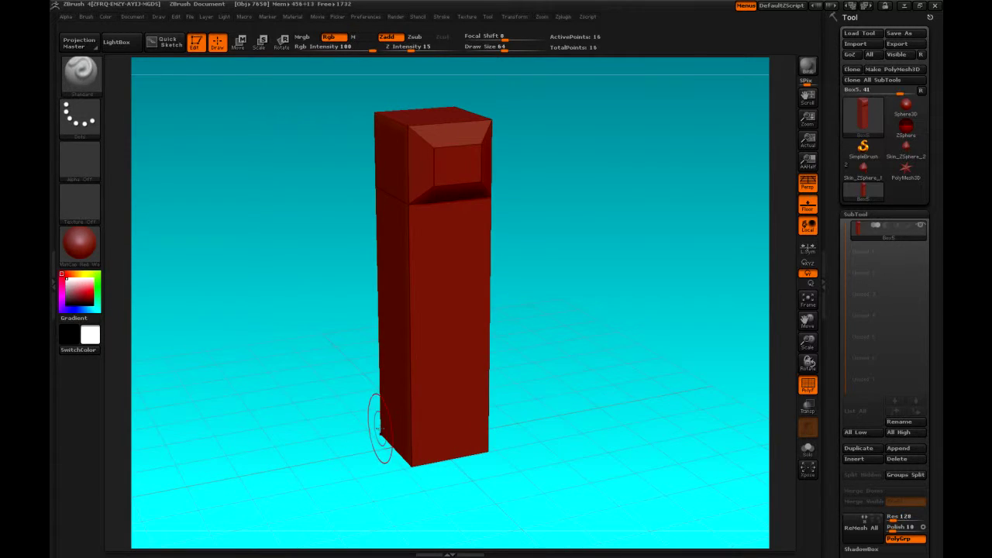
left_click_drag(565, 398, 600, 380)
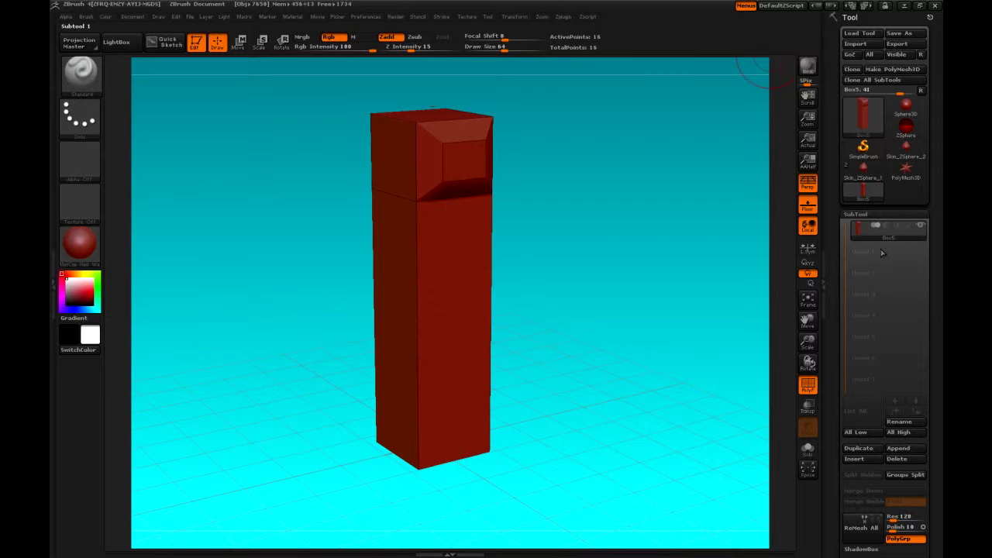
Send the box back to 3ds Max with GoZ, check its placement on the grid and return to ZBrush.
left_click(852, 56)
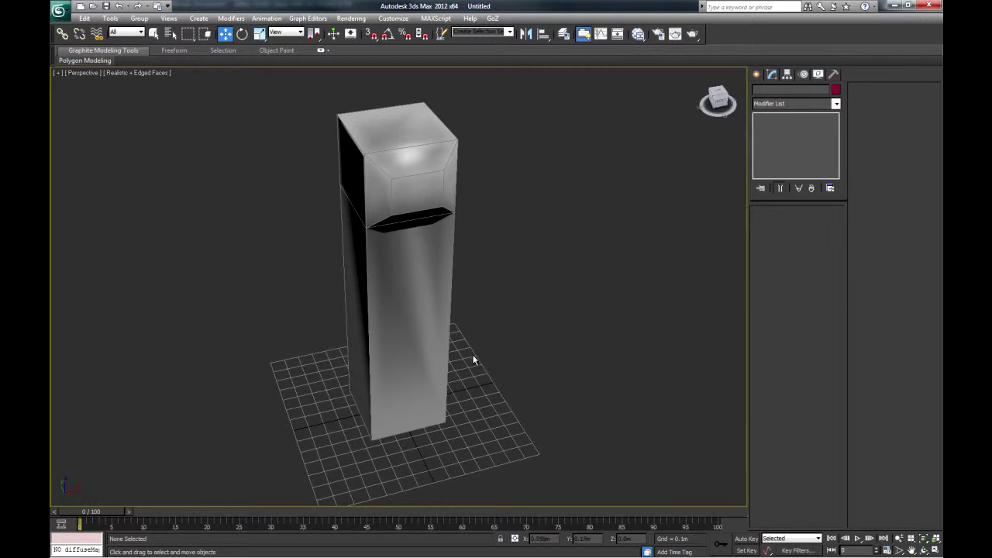
middle_click_drag(453, 401, 423, 380, "alt")
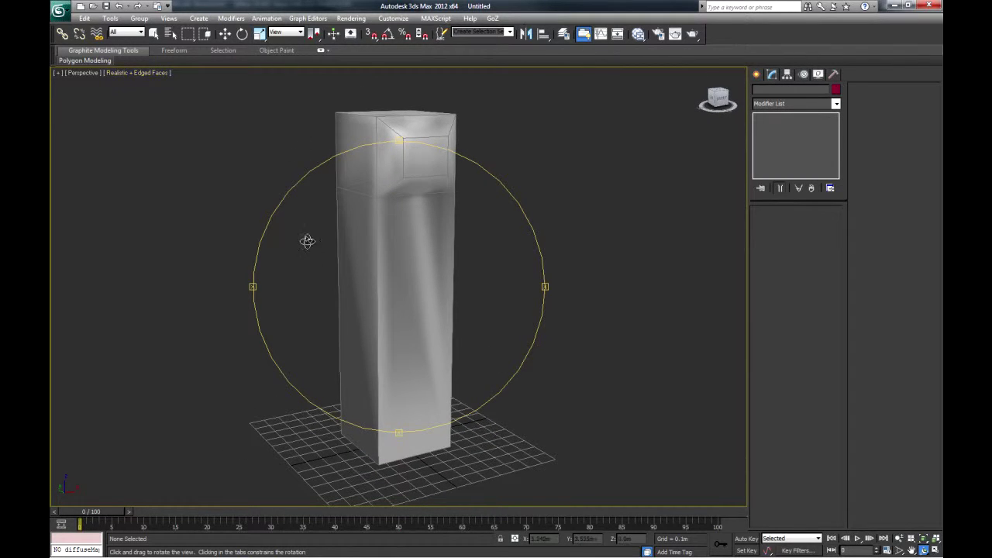
key("alt+Tab")
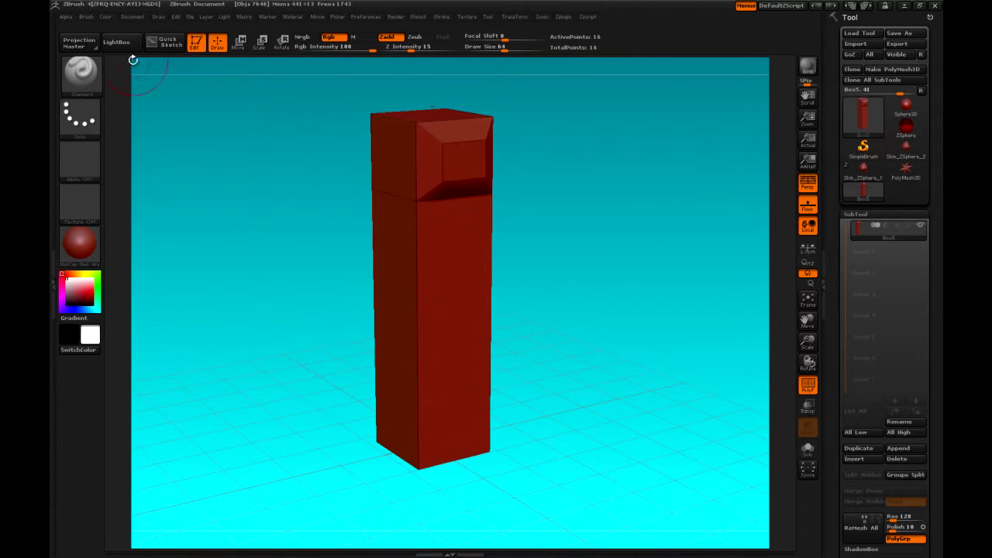
Show LightBox and start saving the project, browsing to C:, Program Files (x86), Pixologic, ZBrush 4.0, ZProjects as the destination folder.
left_click(116, 42)
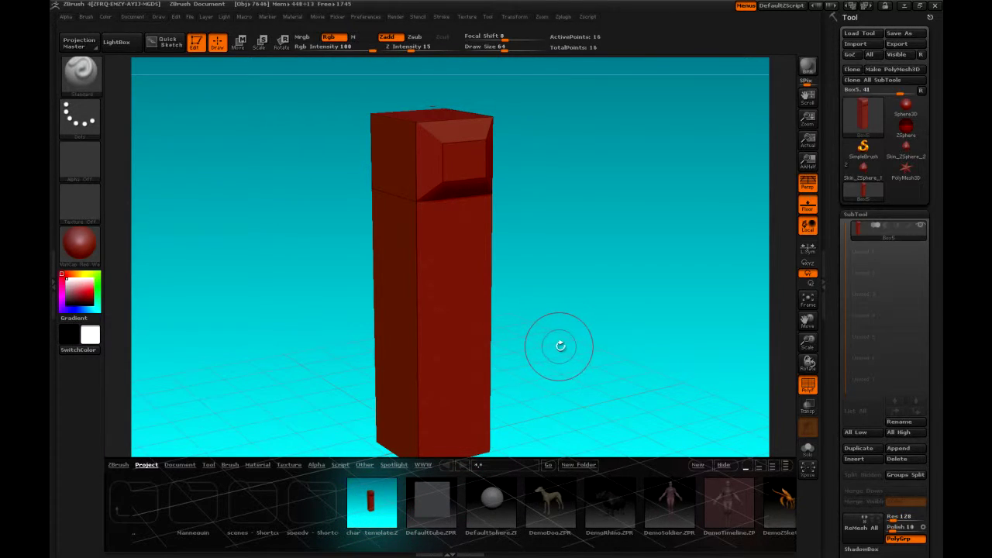
key("ctrl")
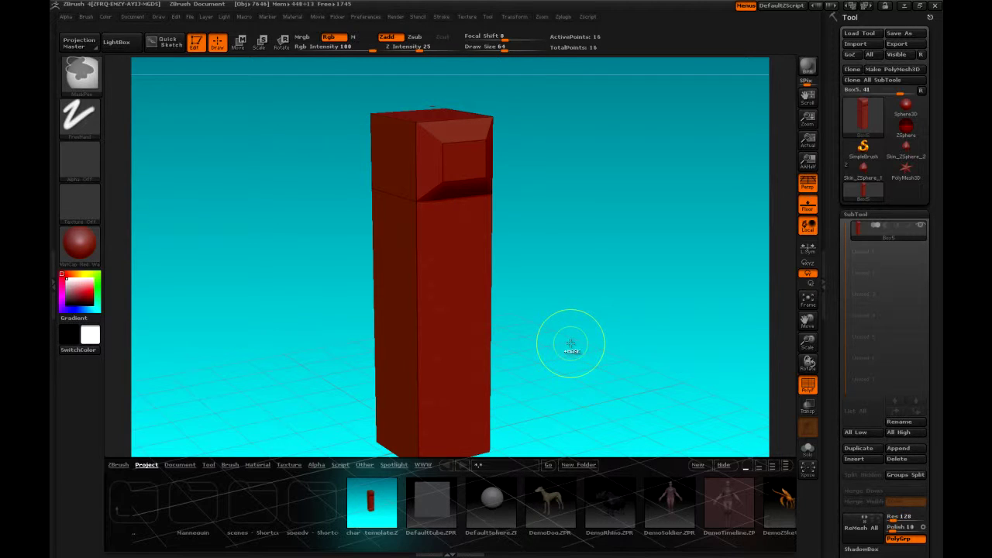
key("ctrl+s")
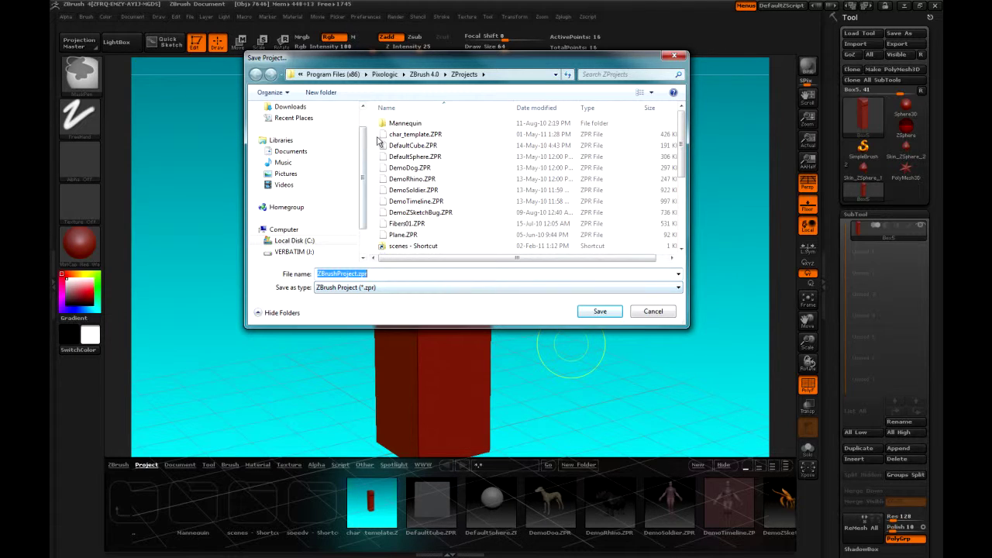
scroll(334, 231, "down", 2)
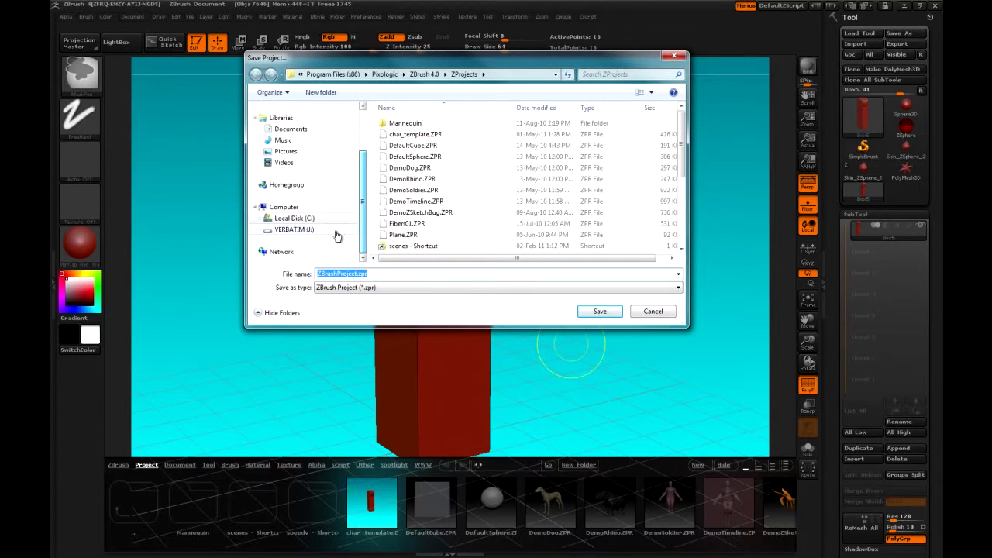
left_click_drag(360, 233, 295, 219)
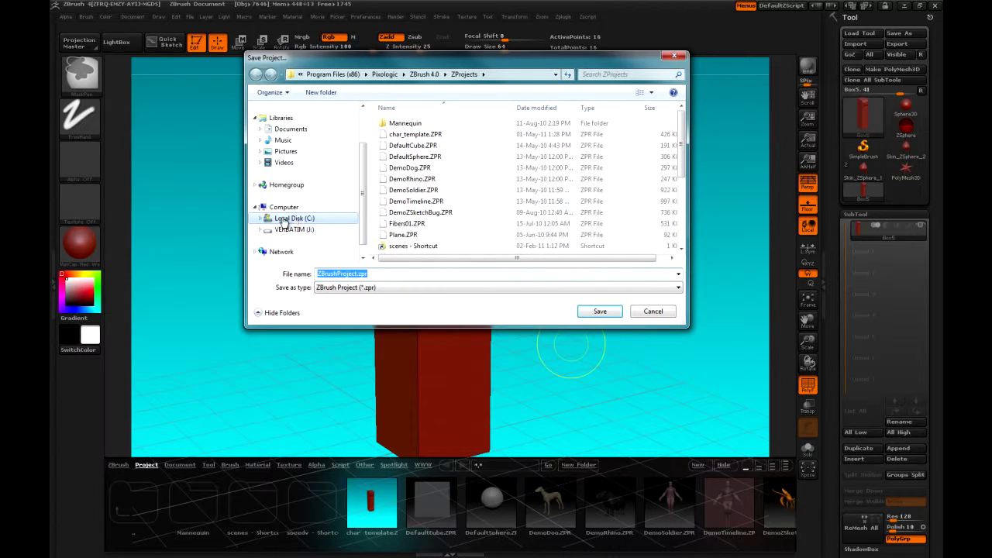
left_click(280, 220)
left_click(260, 218)
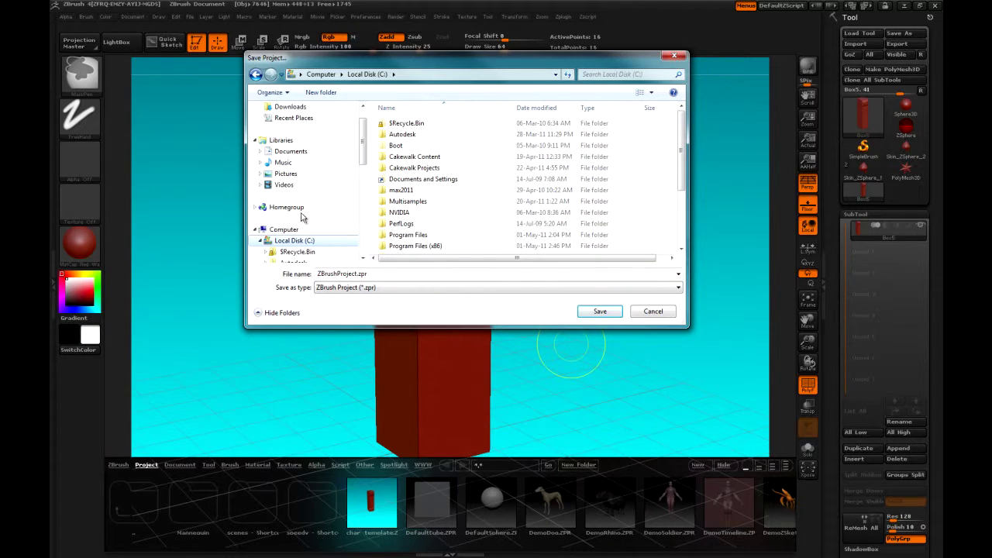
left_click_drag(361, 153, 351, 214)
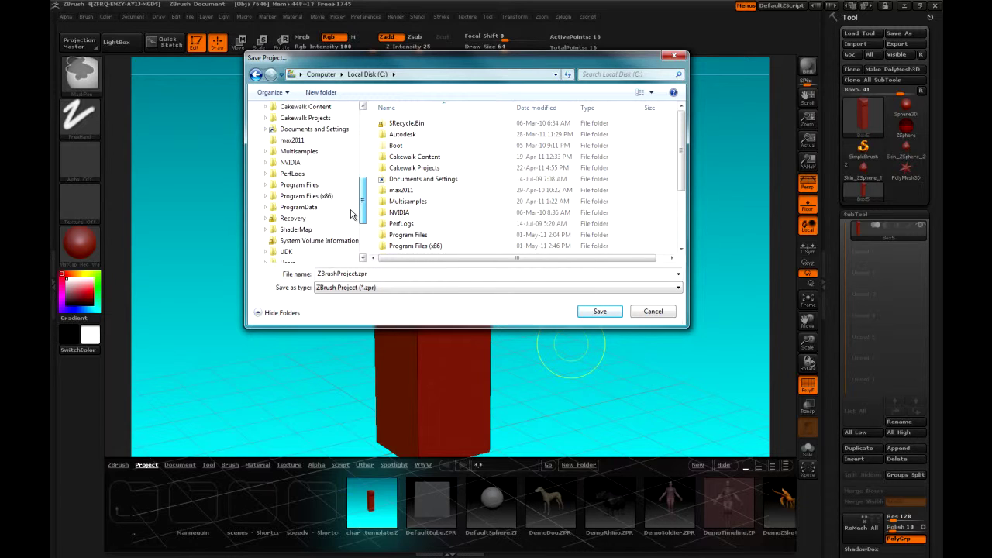
left_click(312, 197)
left_click_drag(683, 132, 682, 199)
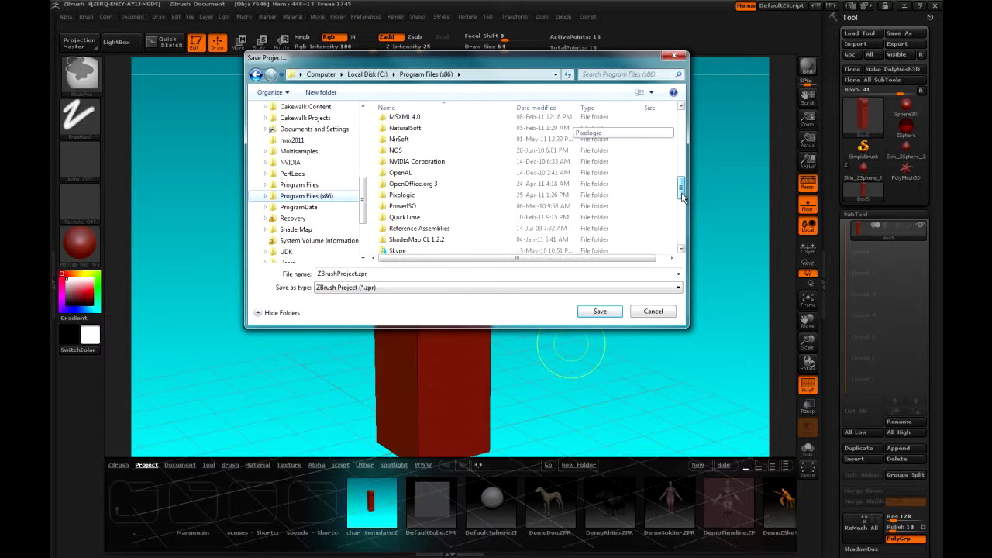
double_click(402, 197)
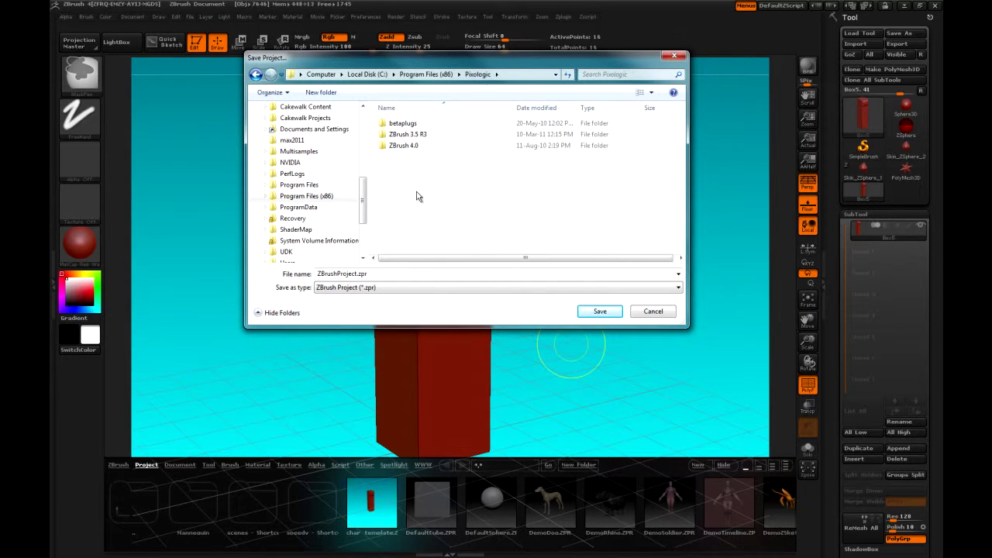
double_click(402, 146)
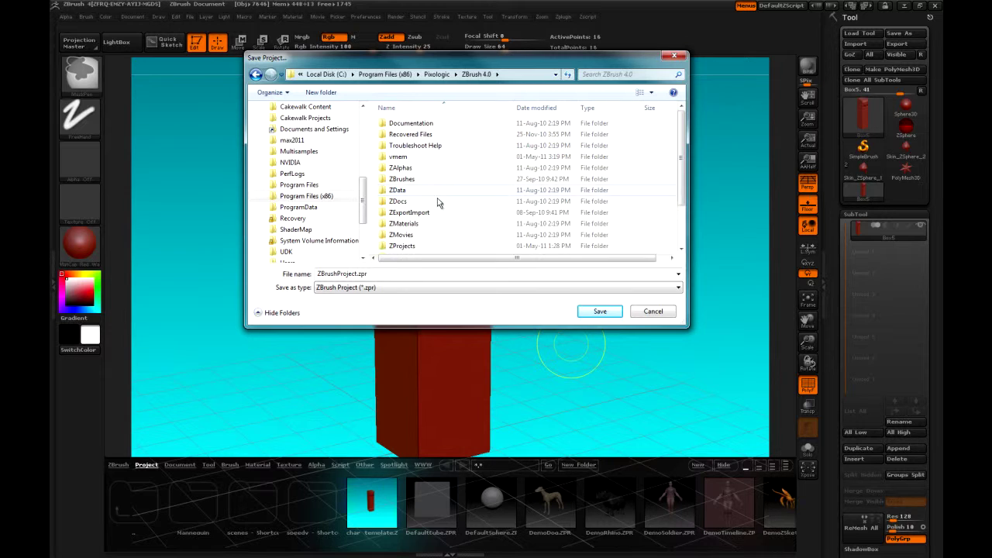
scroll(653, 217, "down", 1)
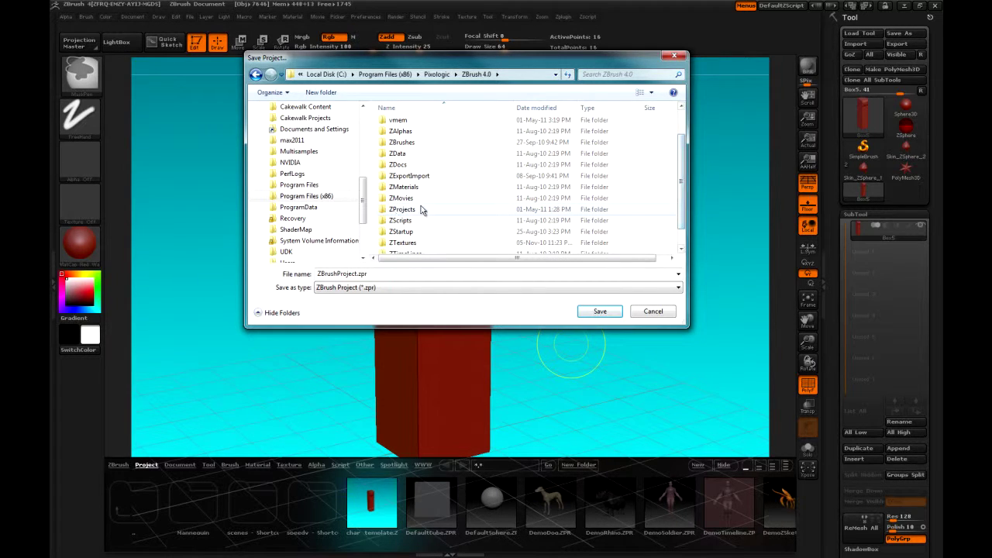
double_click(403, 211)
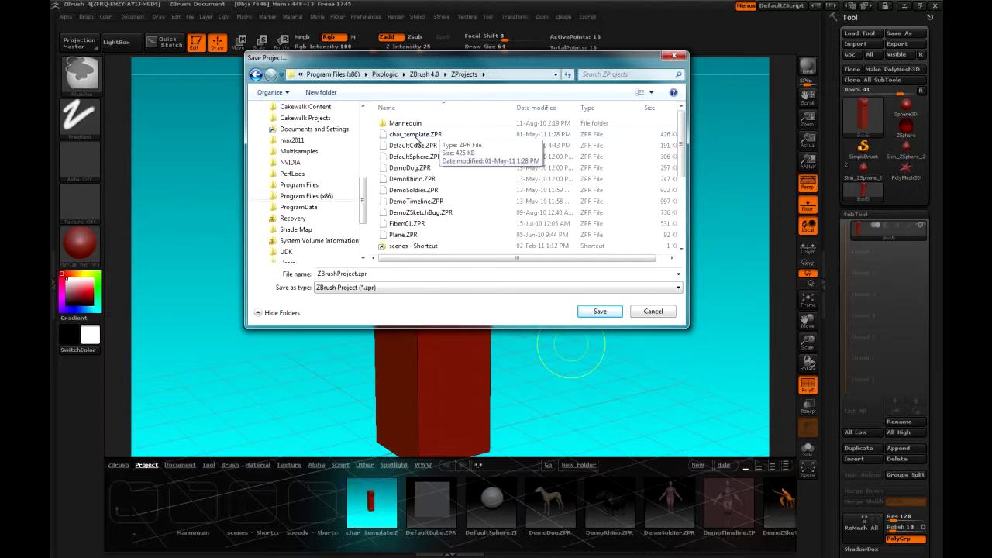
Save the project as char_template.ZPR, replacing the existing file.
left_click(419, 135)
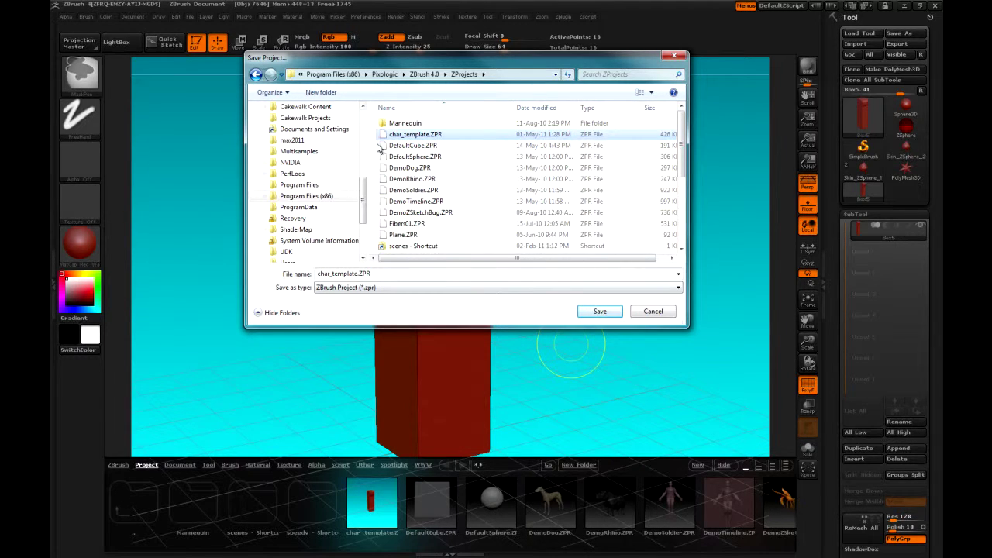
left_click(602, 312)
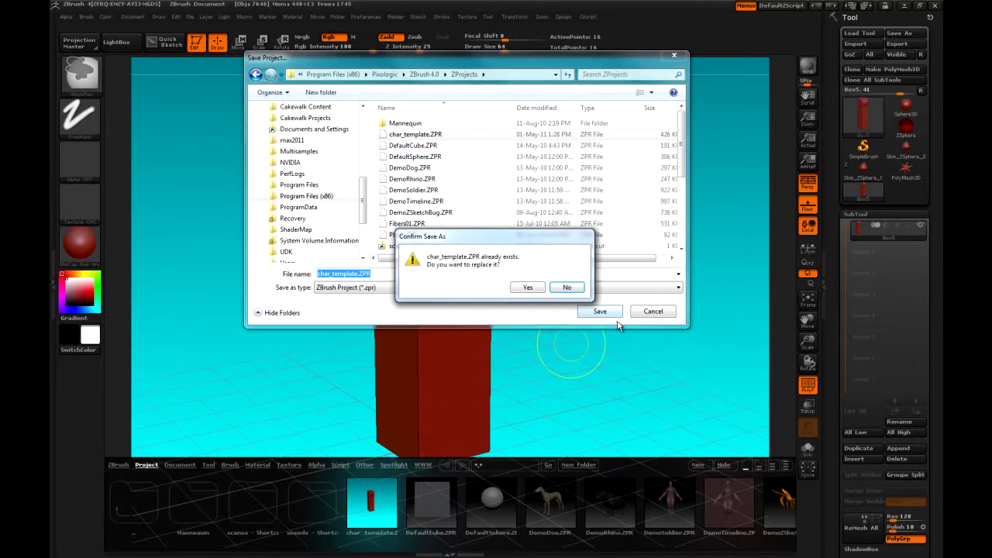
left_click(534, 288)
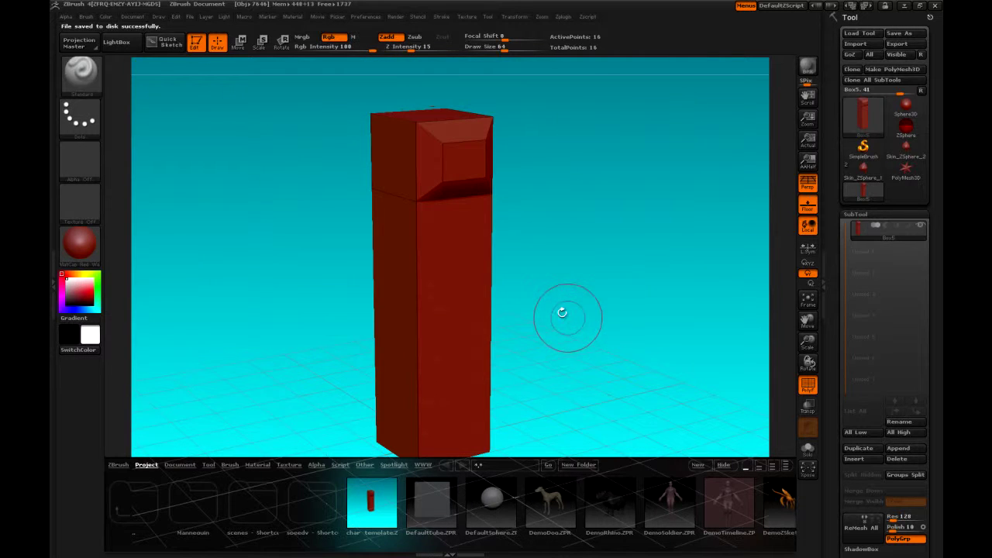
Open the char_template.ZPR project from LightBox without saving the changes to the current project.
left_click_drag(611, 385, 615, 372)
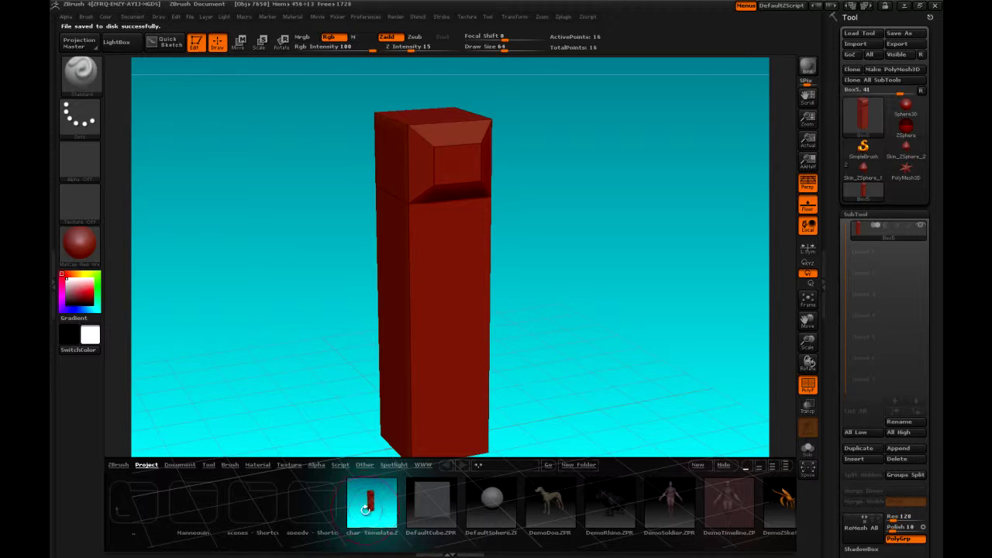
double_click(371, 504)
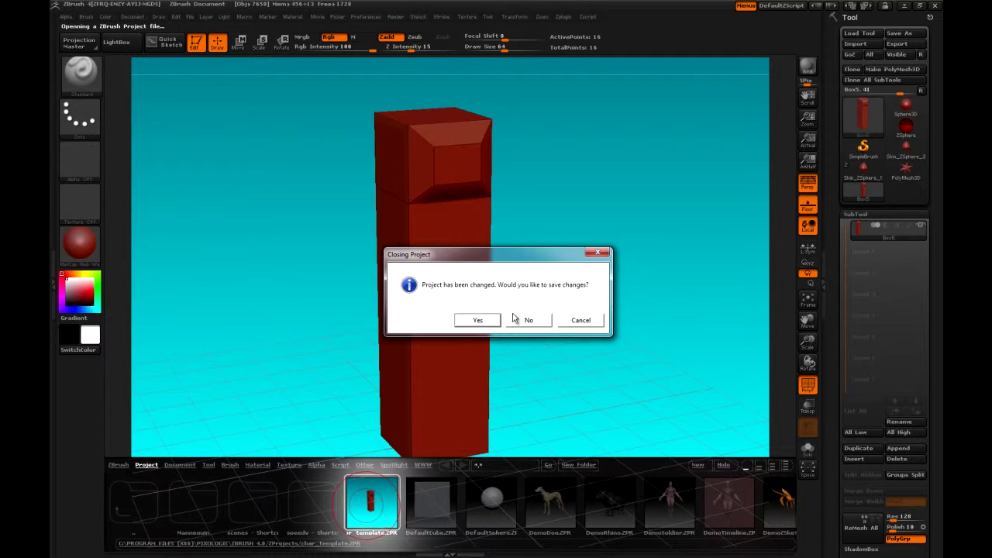
left_click(530, 321)
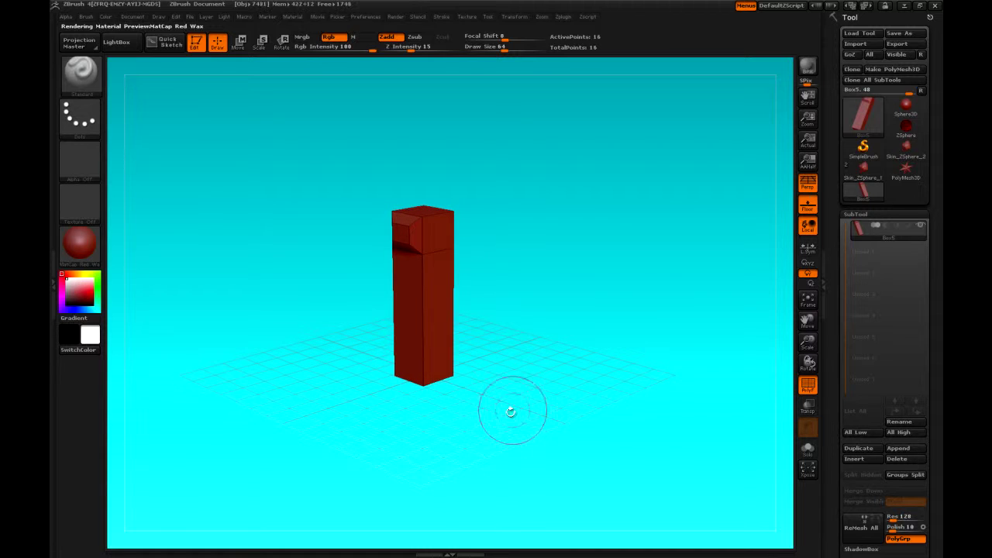
Enlarge the view of the reloaded reference box and inspect its front marker and placement on the floor grid from several angles.
mouse_move(472, 417)
left_mouse_down()
mouse_move(522, 427)
mouse_move(571, 454)
mouse_move(583, 479)
mouse_move(604, 457)
left_mouse_up()
mouse_move(649, 233)
left_mouse_down()
mouse_move(615, 350)
mouse_move(603, 327)
mouse_move(616, 448)
mouse_move(669, 443)
mouse_move(589, 449)
mouse_move(611, 460)
mouse_move(565, 421)
mouse_move(587, 361)
left_mouse_up()
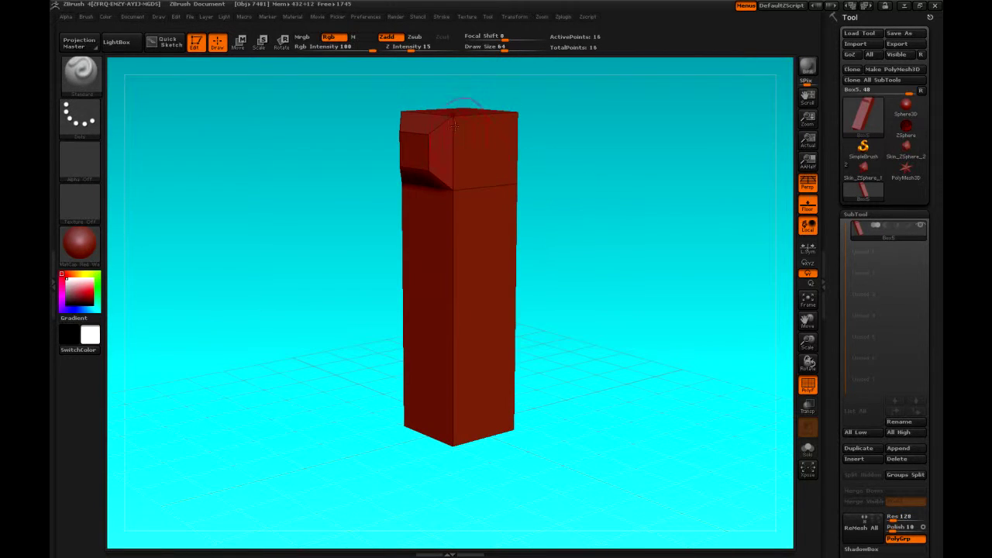
mouse_move(609, 434)
left_mouse_down()
mouse_move(620, 439)
mouse_move(602, 427)
left_mouse_up()
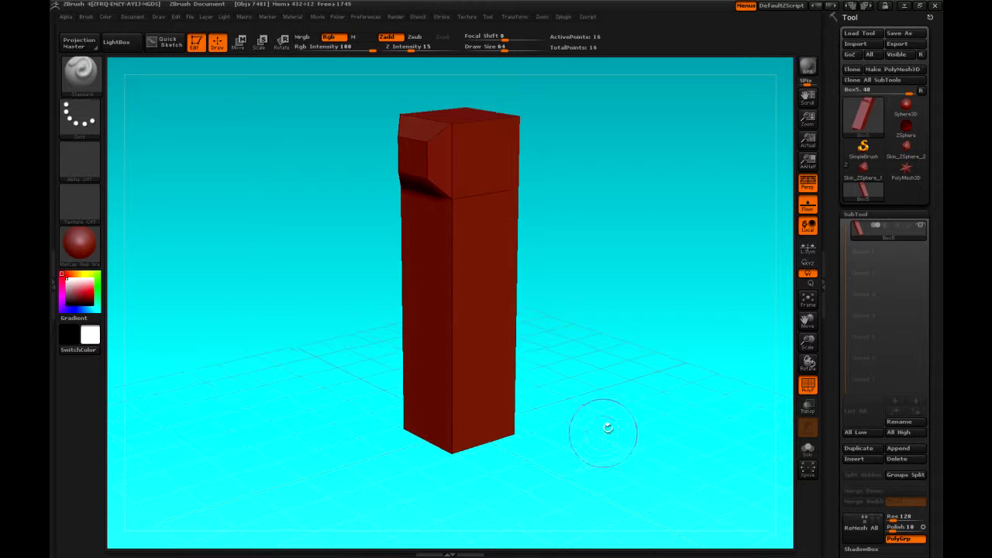
left_click_drag(571, 465, 608, 450)
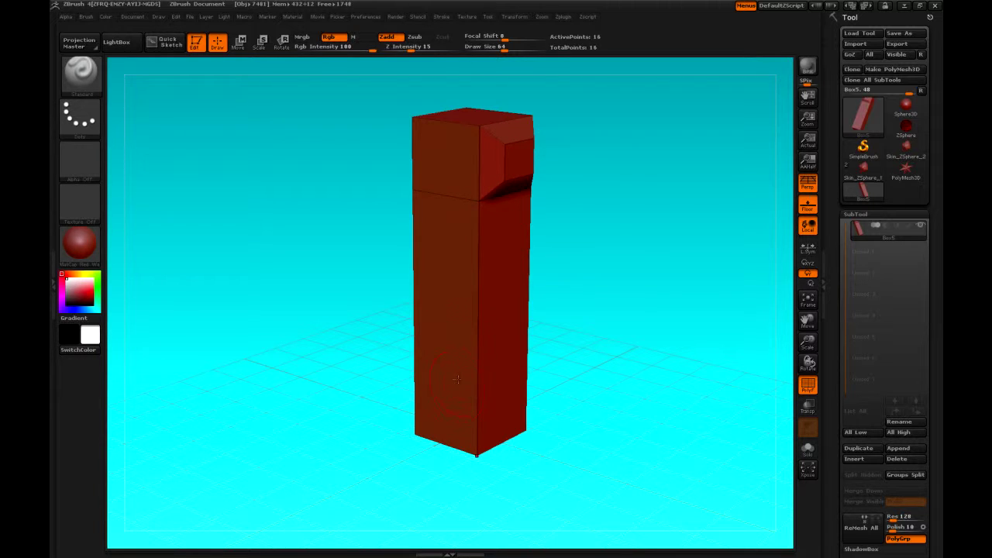
left_click_drag(659, 376, 602, 361)
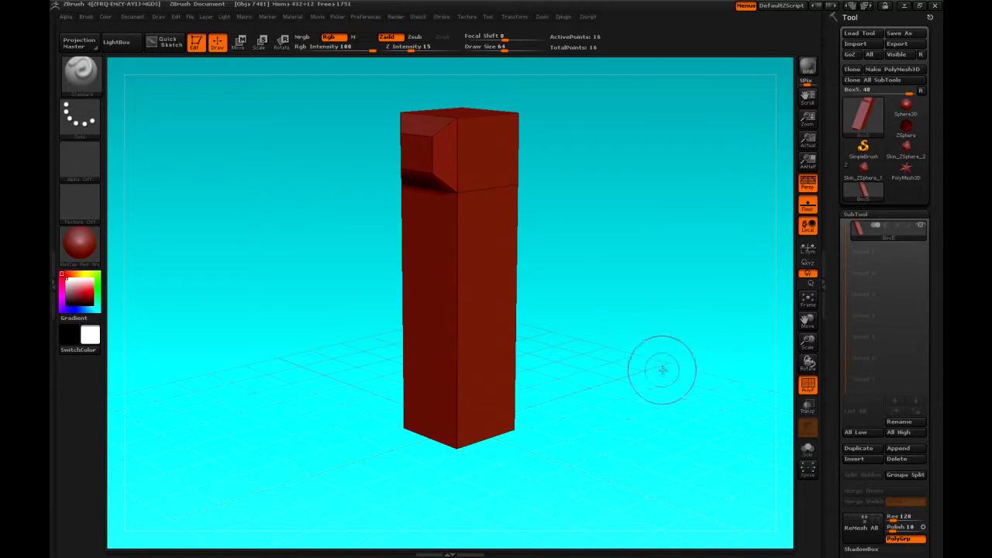
left_click_drag(658, 369, 596, 336)
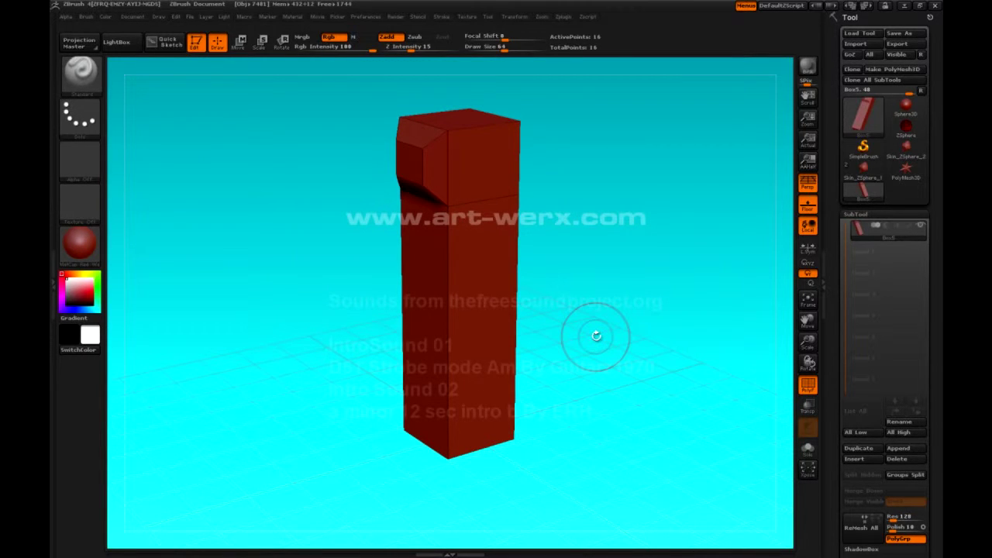